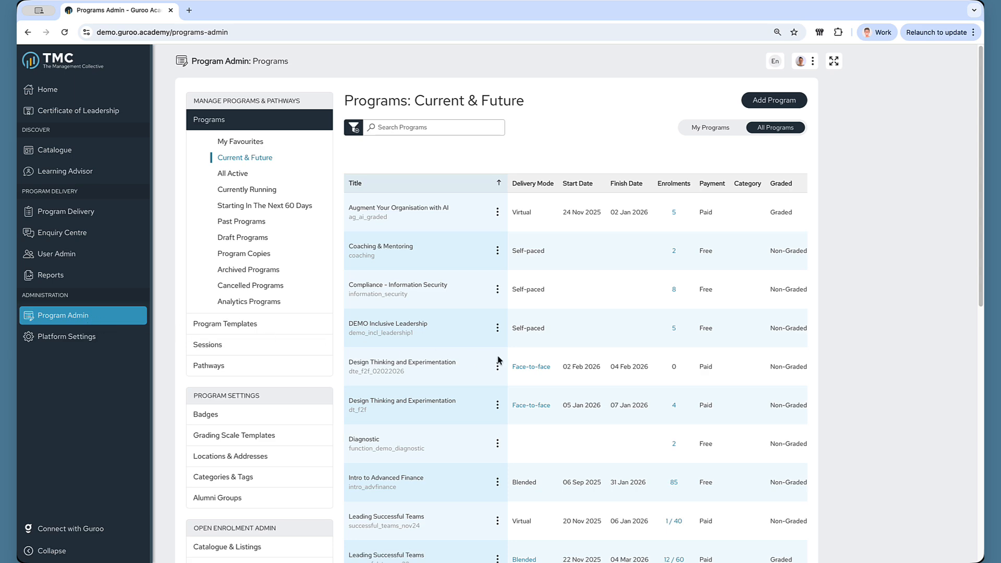
# Step: Open the Marketing Analytics program for editing and review its Program Overview
pyautogui.scroll(-5, 497, 360)
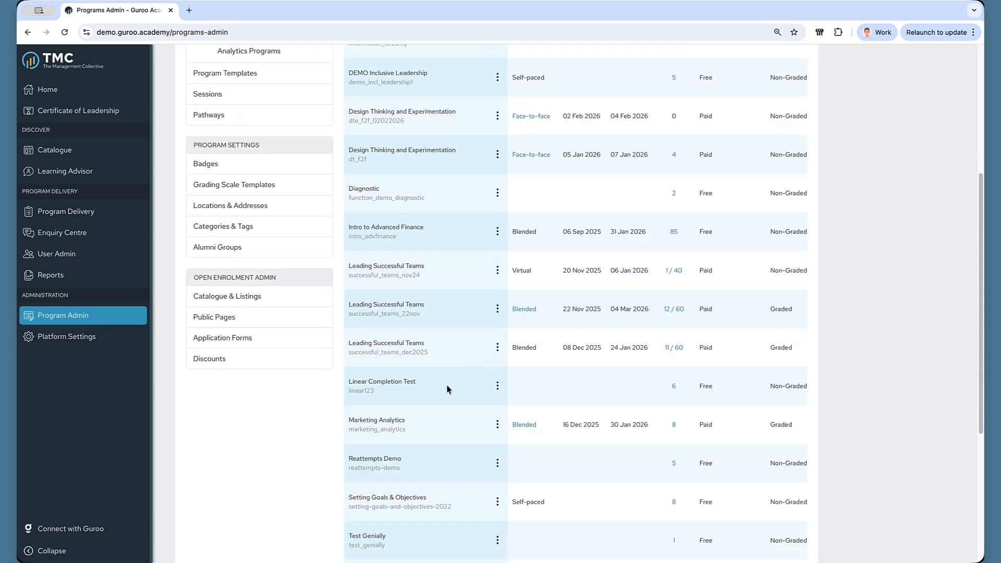
pyautogui.click(384, 420)
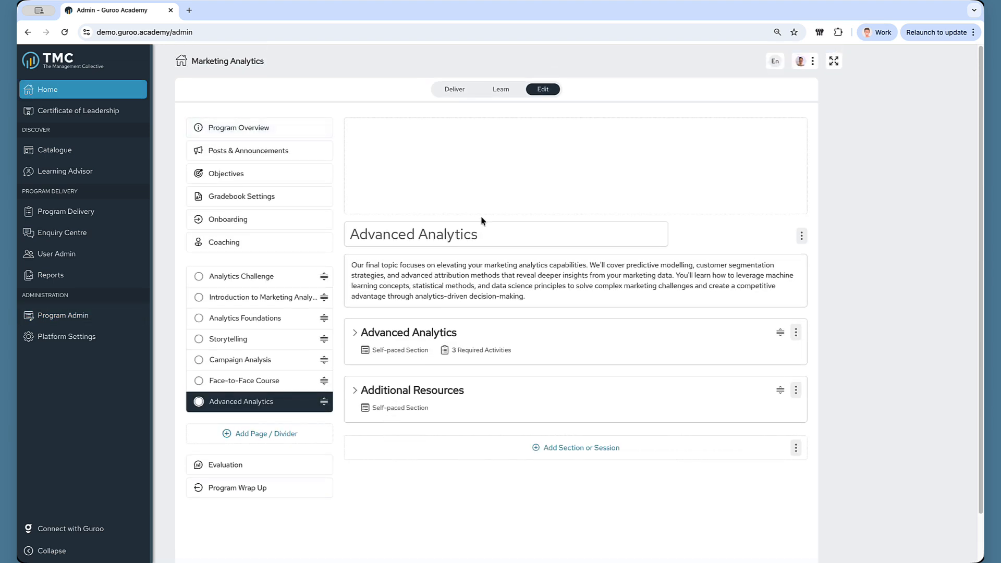
pyautogui.click(557, 99)
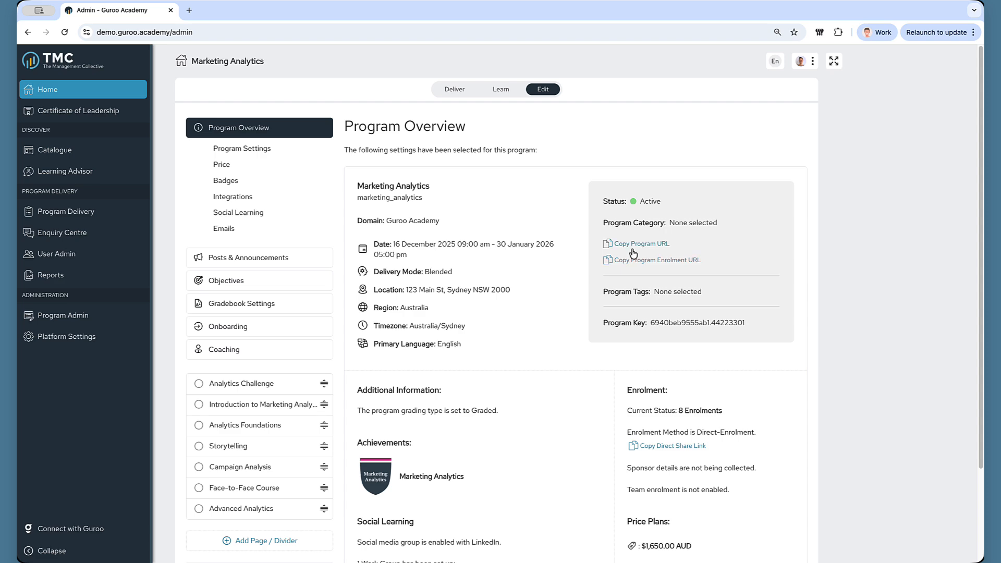
pyautogui.scroll(-3, 574, 325)
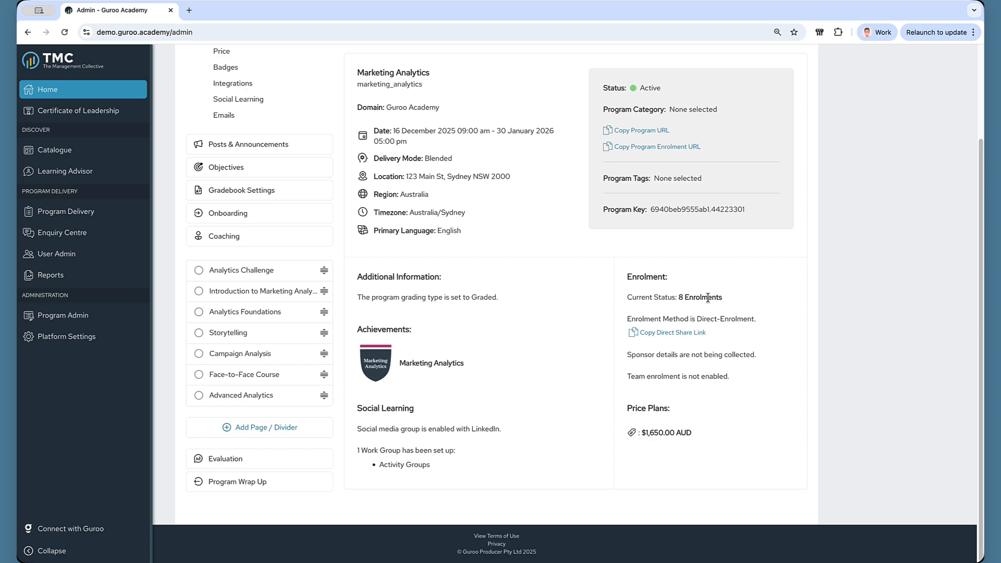
pyautogui.scroll(3, 707, 297)
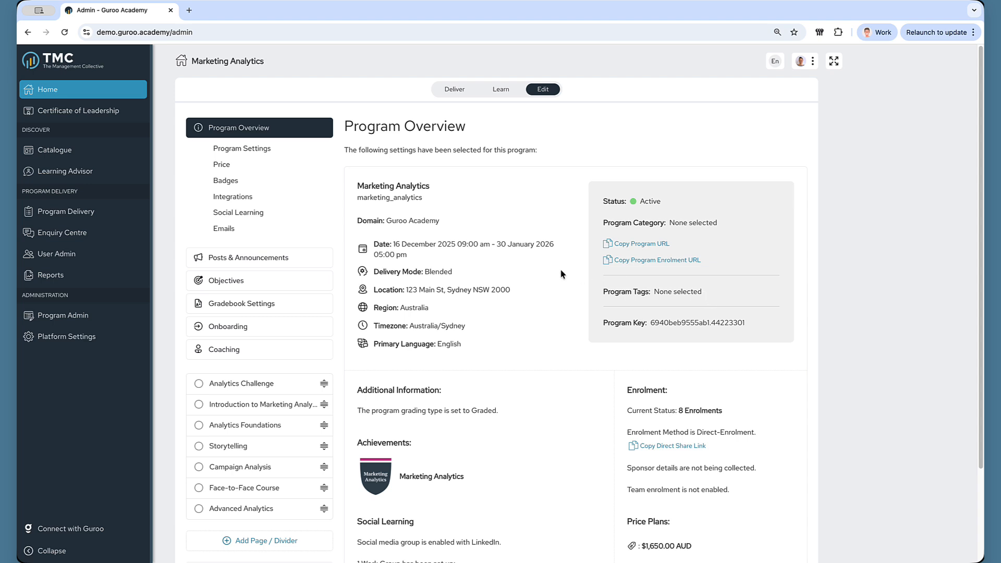
# Step: Open the Program Settings and examine the available delivery mode, payment, grading type and location options
pyautogui.click(263, 150)
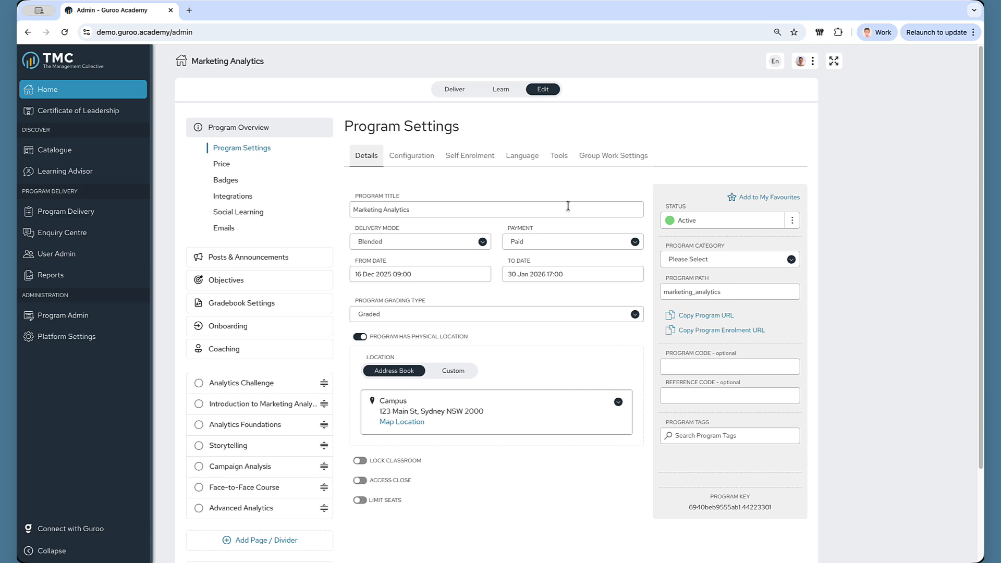
pyautogui.click(482, 242)
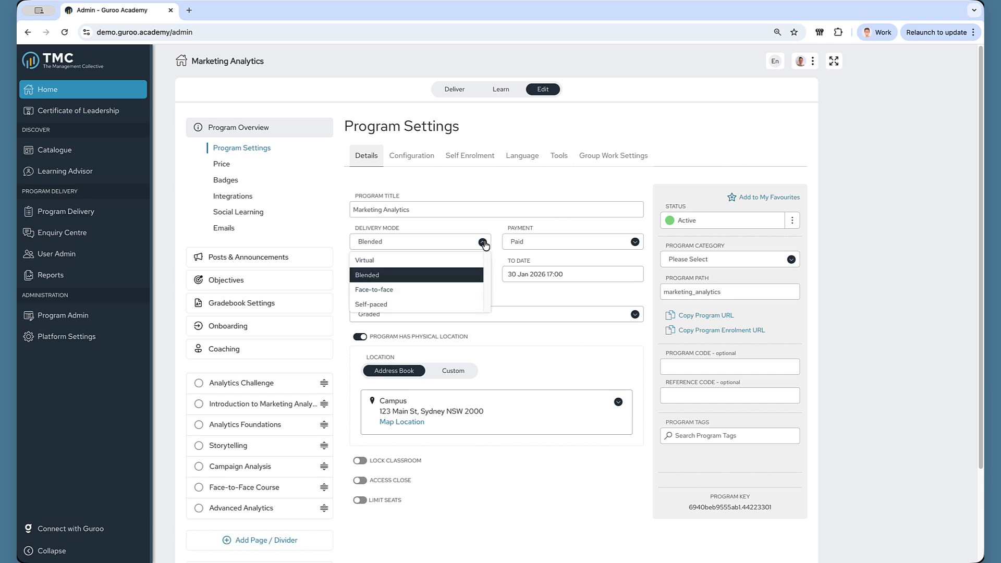
pyautogui.click(484, 243)
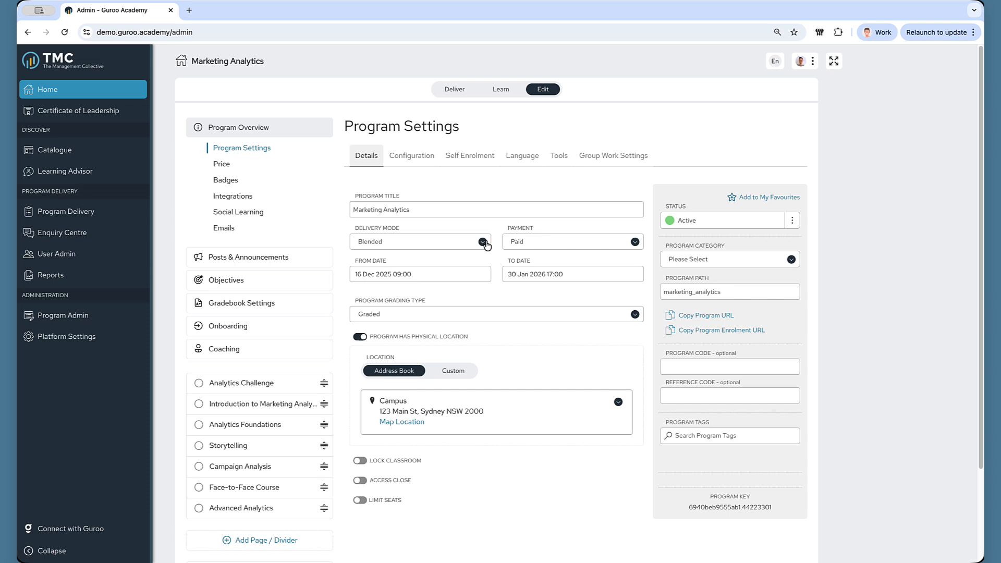
pyautogui.click(634, 243)
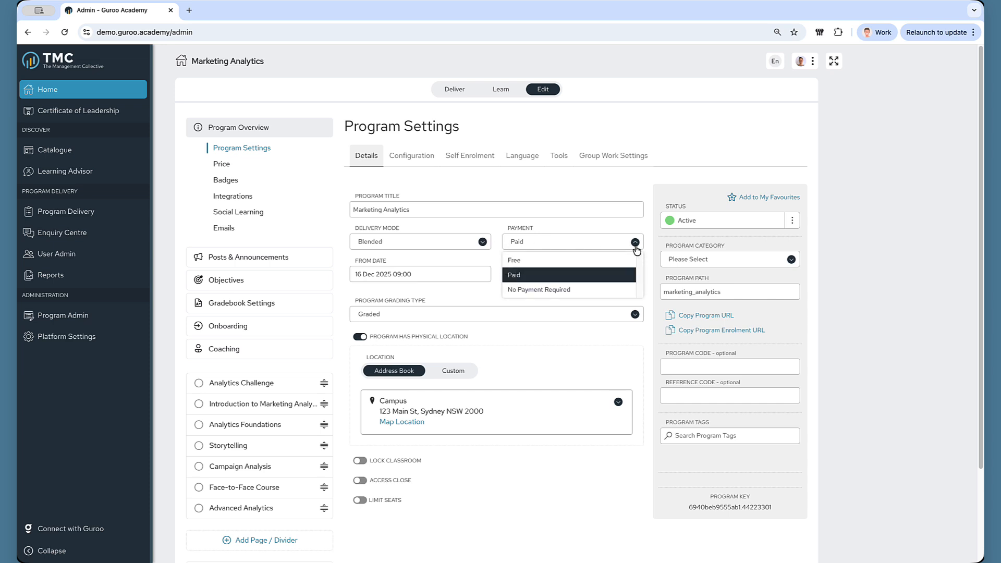
pyautogui.press('Down')
pyautogui.click(436, 301)
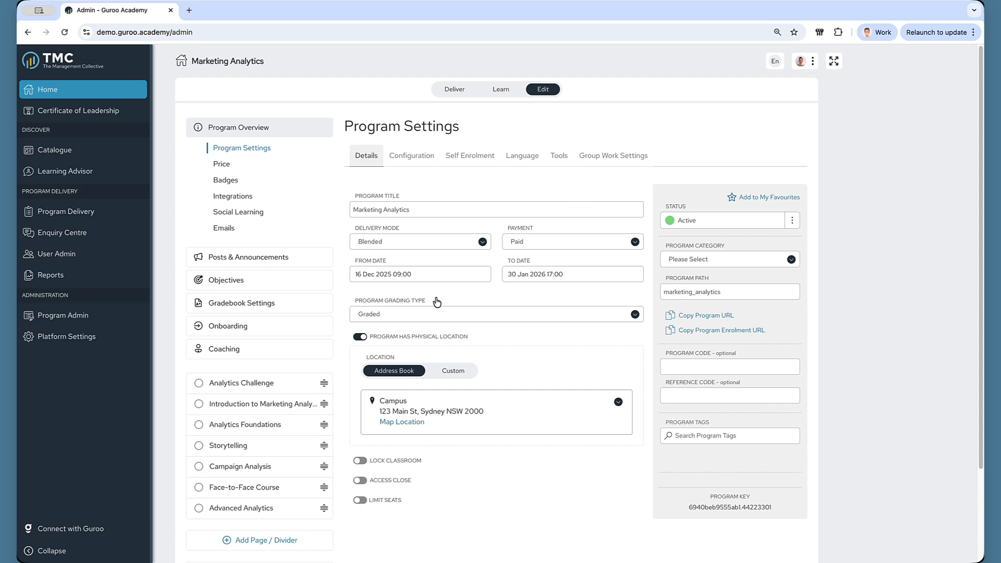
pyautogui.click(537, 320)
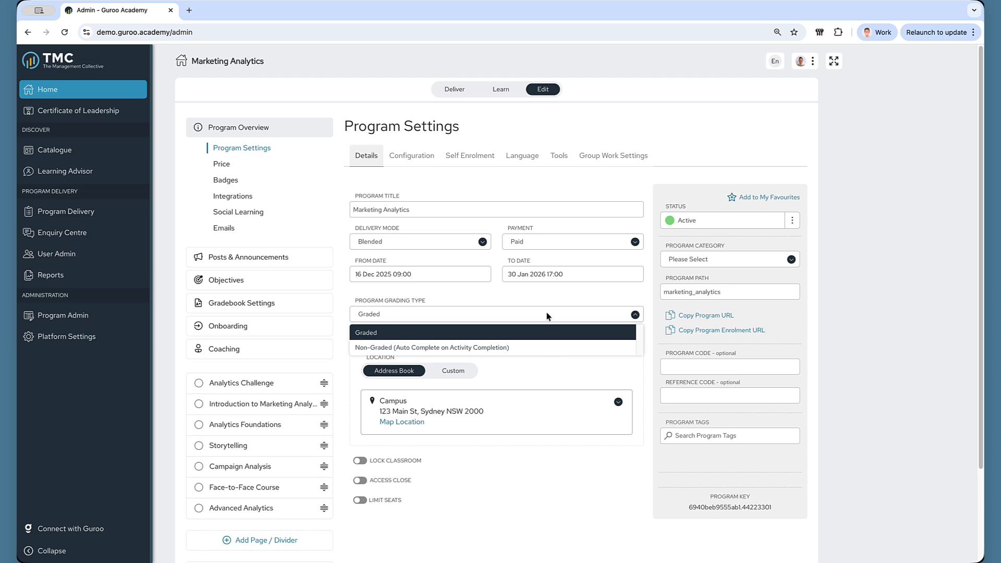
pyautogui.click(547, 296)
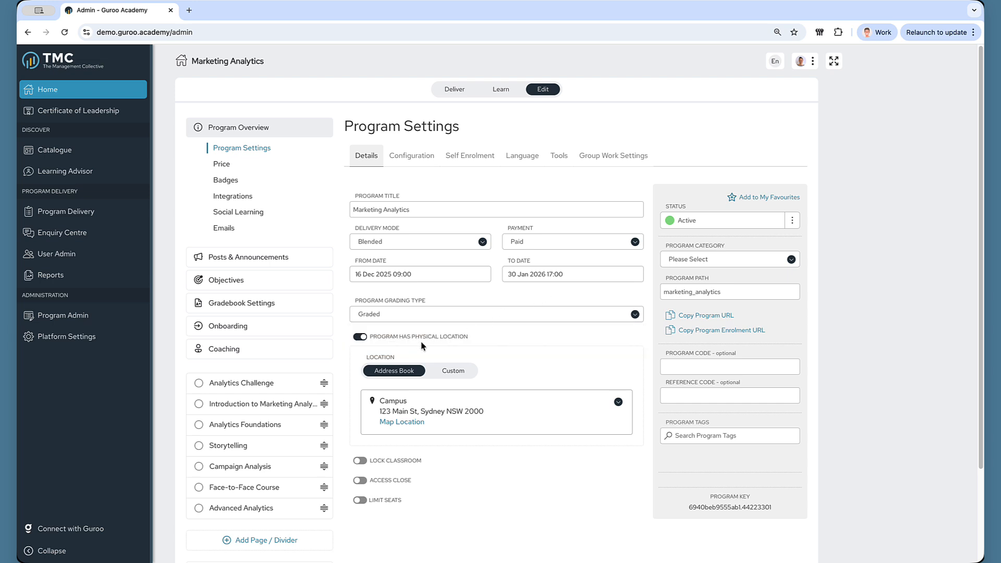
pyautogui.click(400, 375)
# Step: Turn on Lock Classroom and Access Close in turn to examine their options, switching each one off again
pyautogui.scroll(-2, 567, 481)
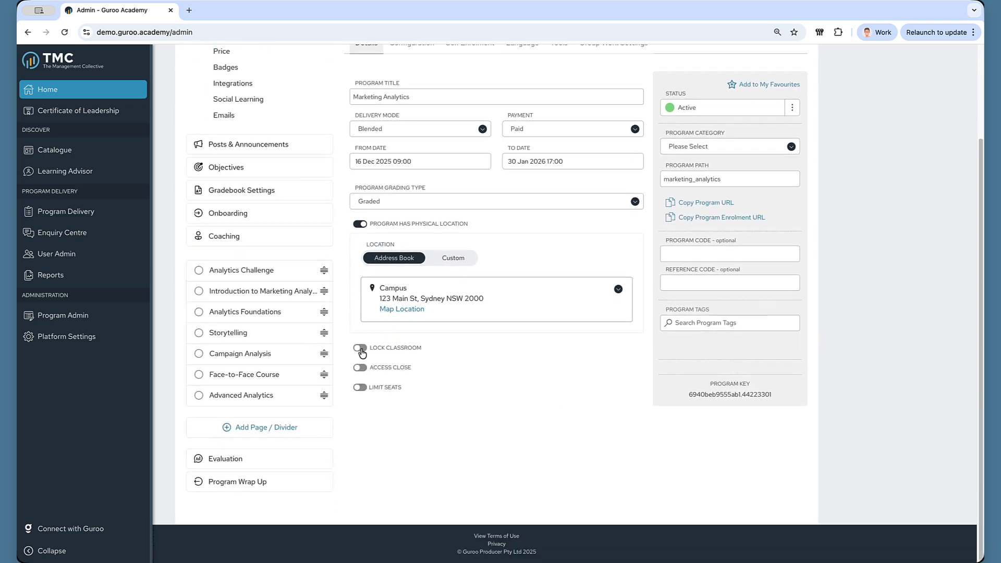
pyautogui.click(360, 348)
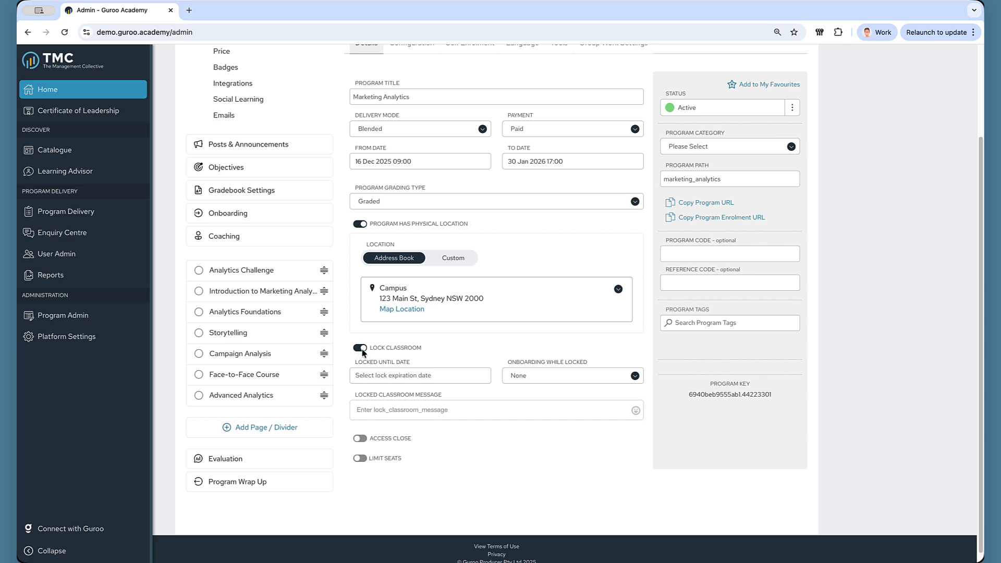
pyautogui.click(612, 384)
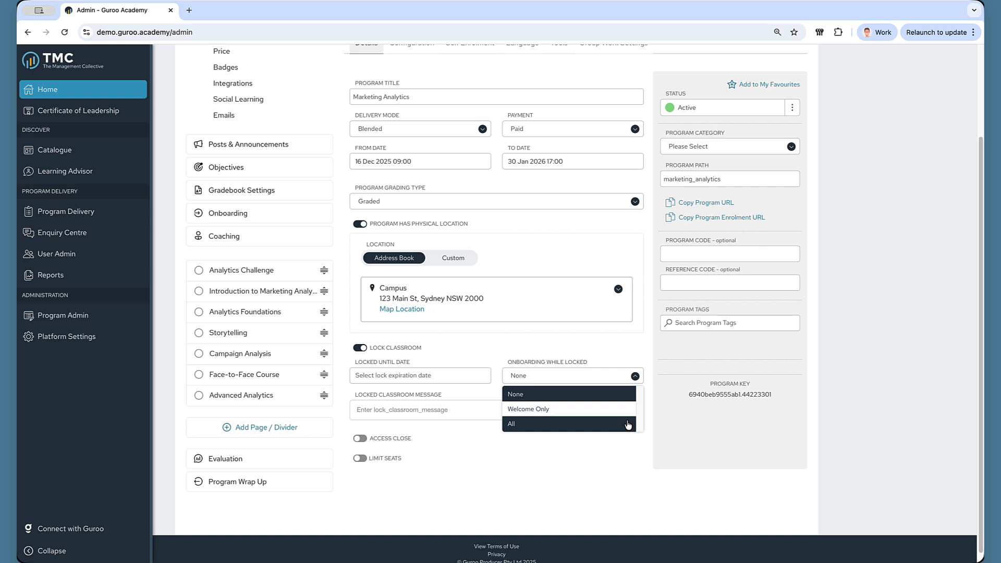
pyautogui.press('Up')
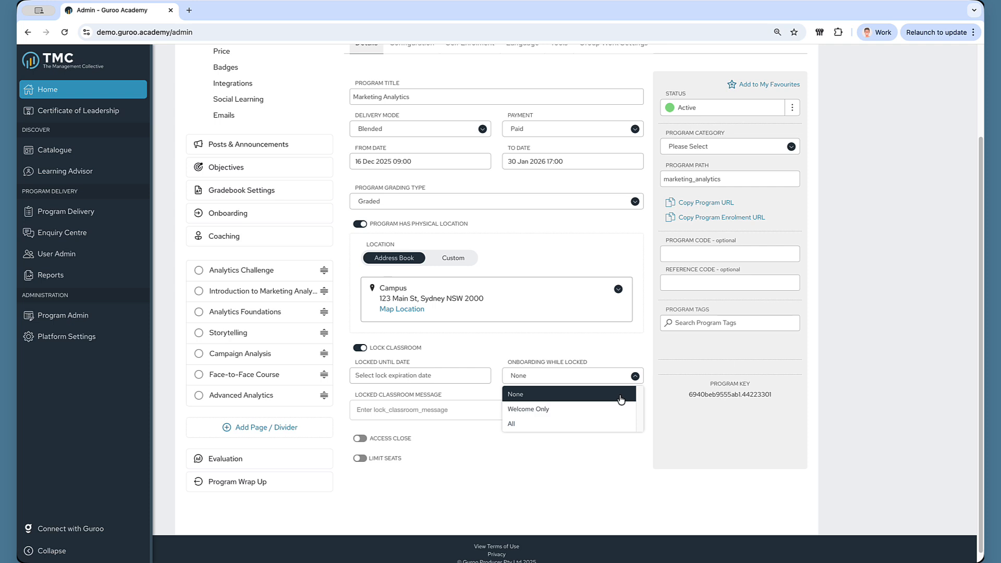
pyautogui.press('Down')
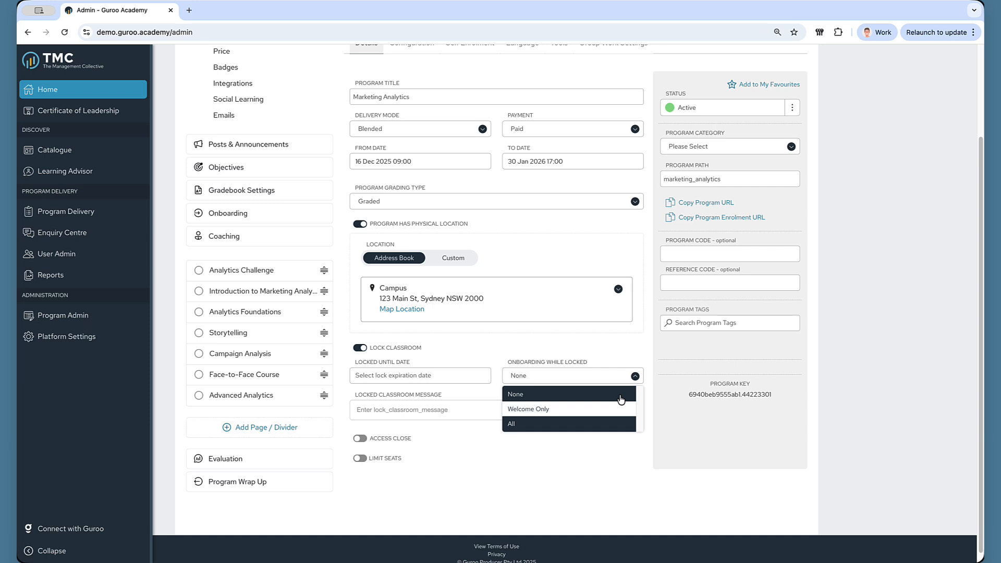
pyautogui.click(452, 409)
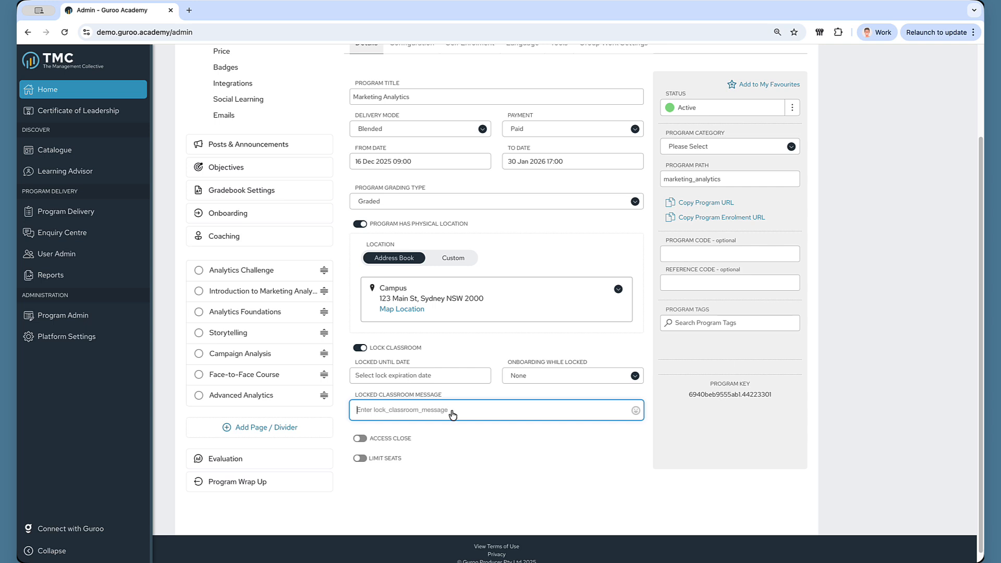
pyautogui.click(359, 347)
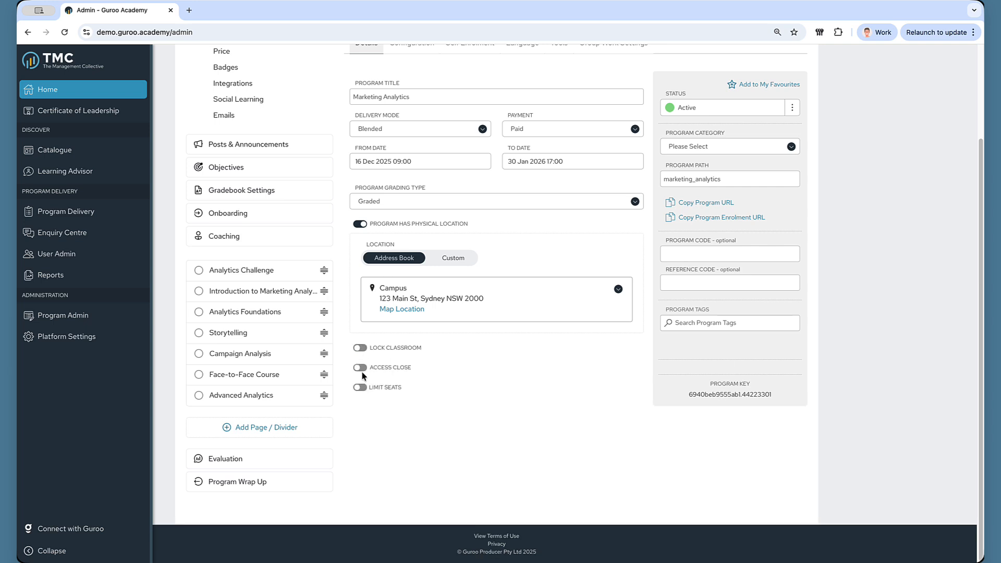
pyautogui.click(362, 369)
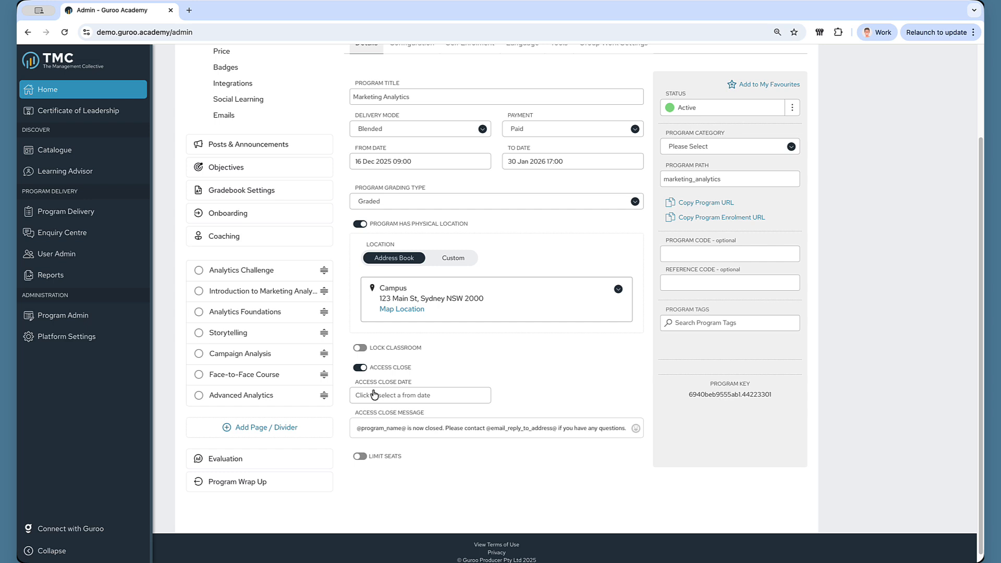
pyautogui.click(362, 372)
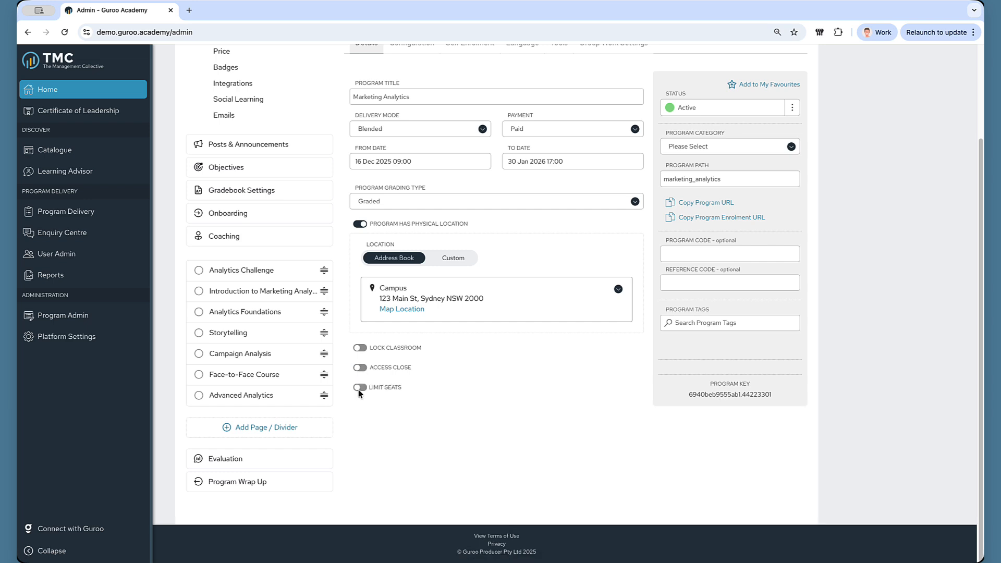
# Step: Turn on Limit Seats for the program and check its number of seats field
pyautogui.click(359, 389)
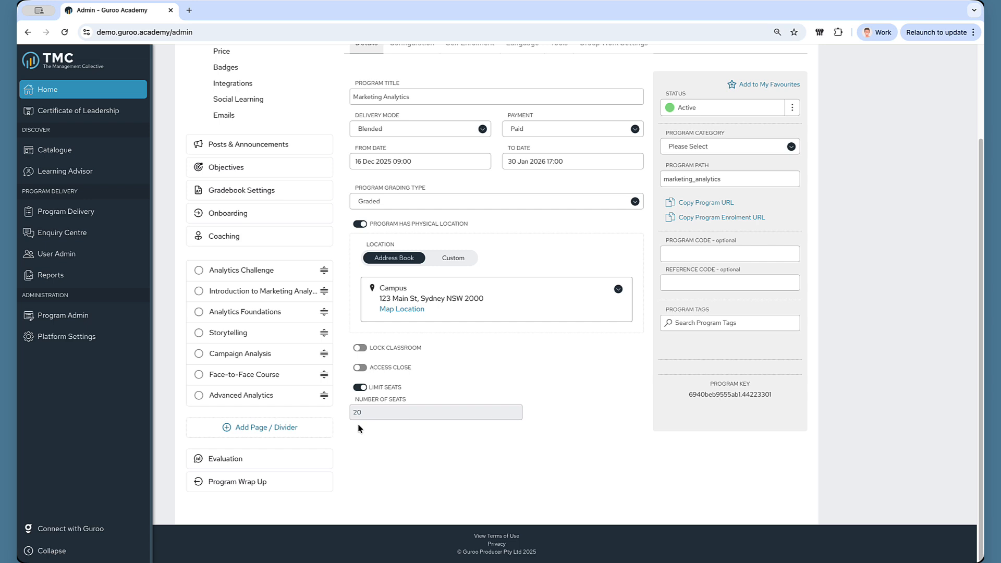
pyautogui.click(368, 417)
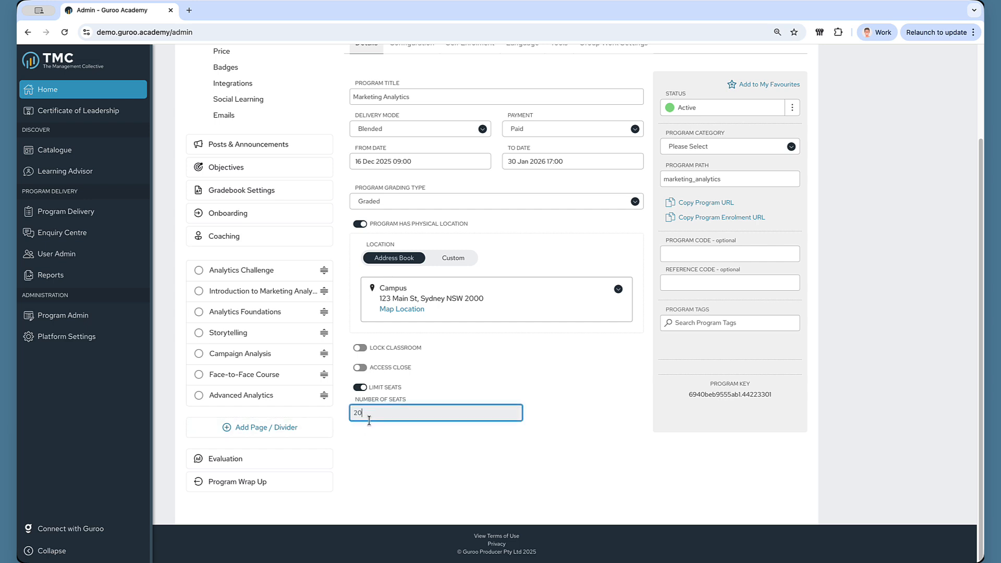
pyautogui.click(378, 447)
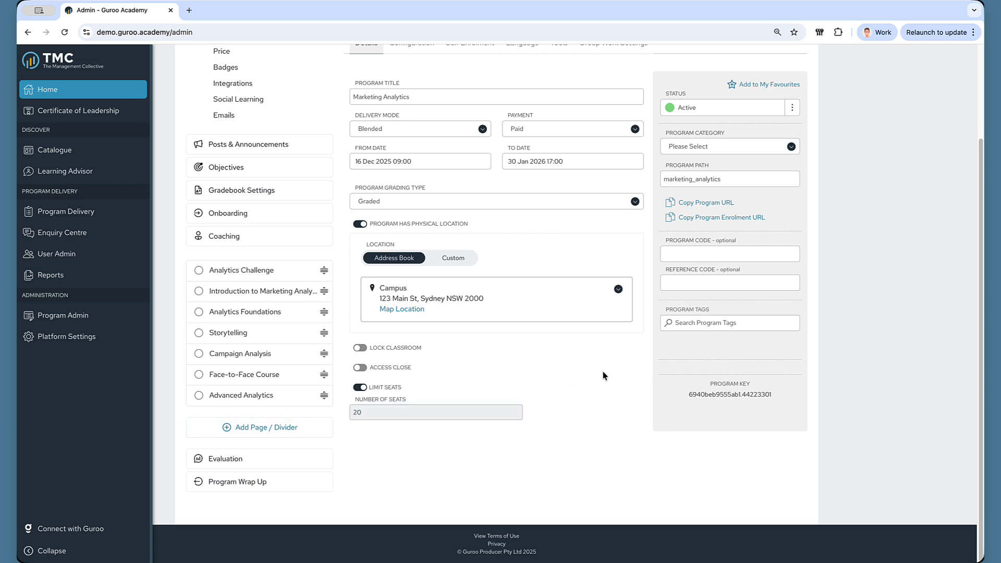
# Step: Examine the statuses the program can be moved to, without choosing a new one
pyautogui.scroll(2, 602, 372)
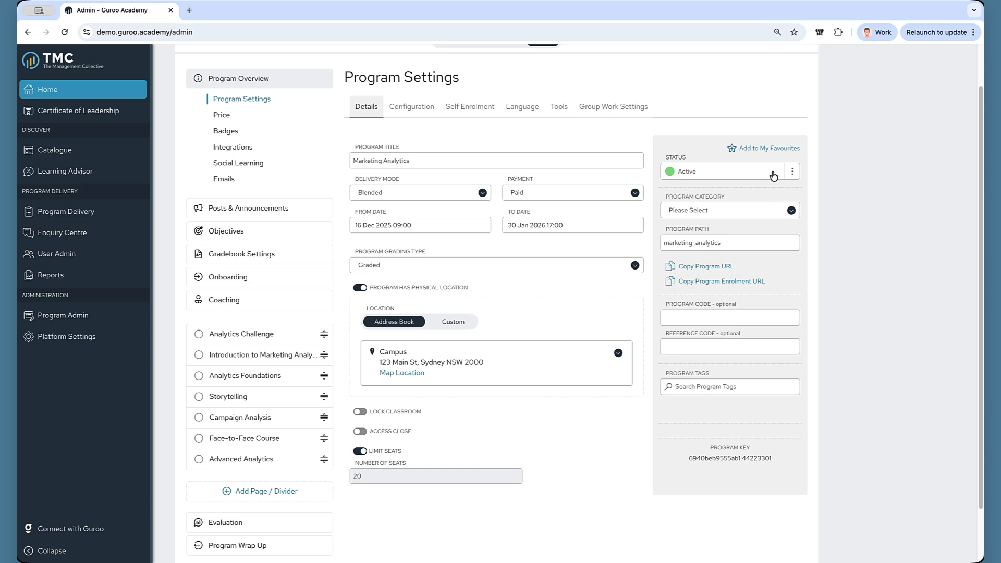
pyautogui.click(763, 172)
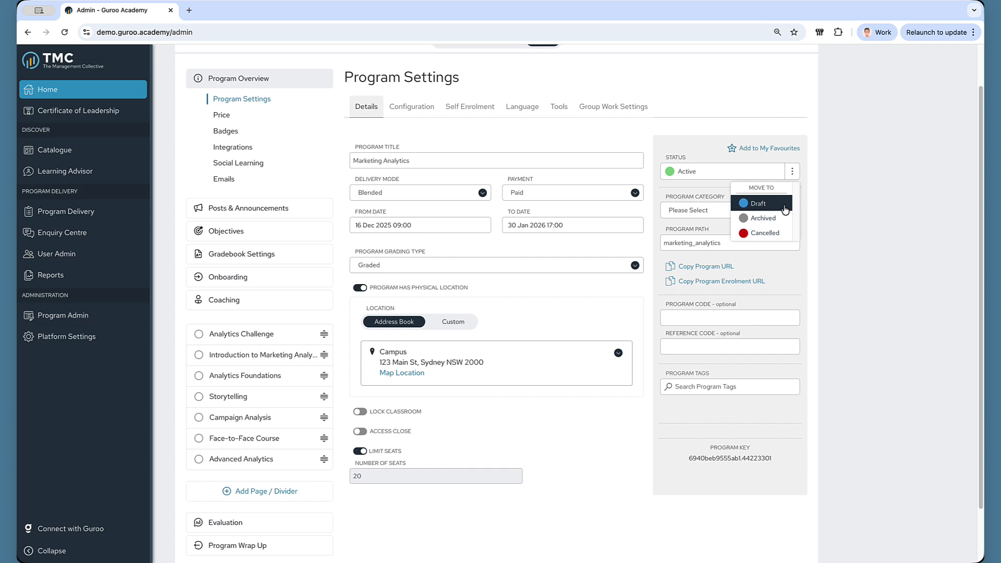
pyautogui.press('Down')
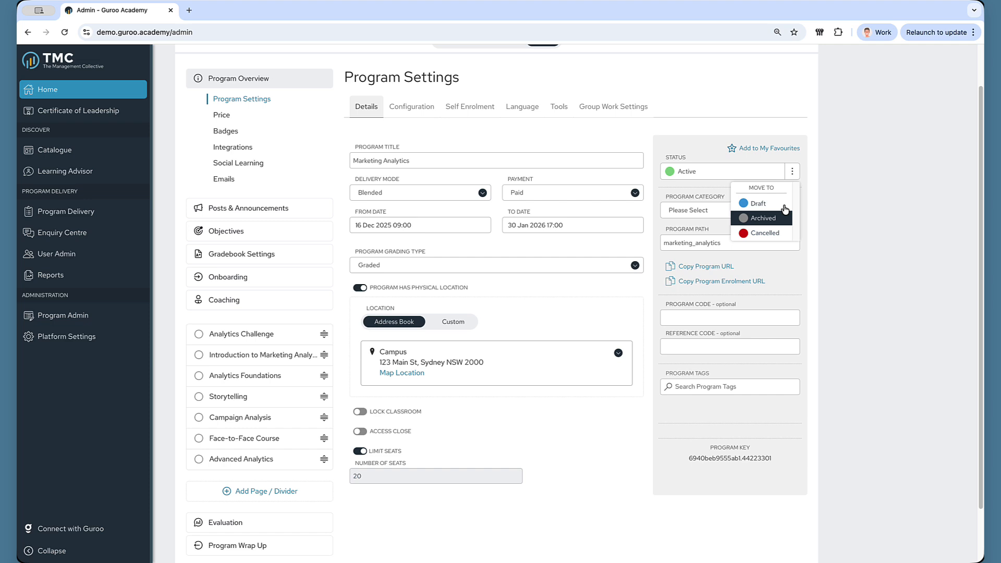
pyautogui.scroll(-1, 784, 209)
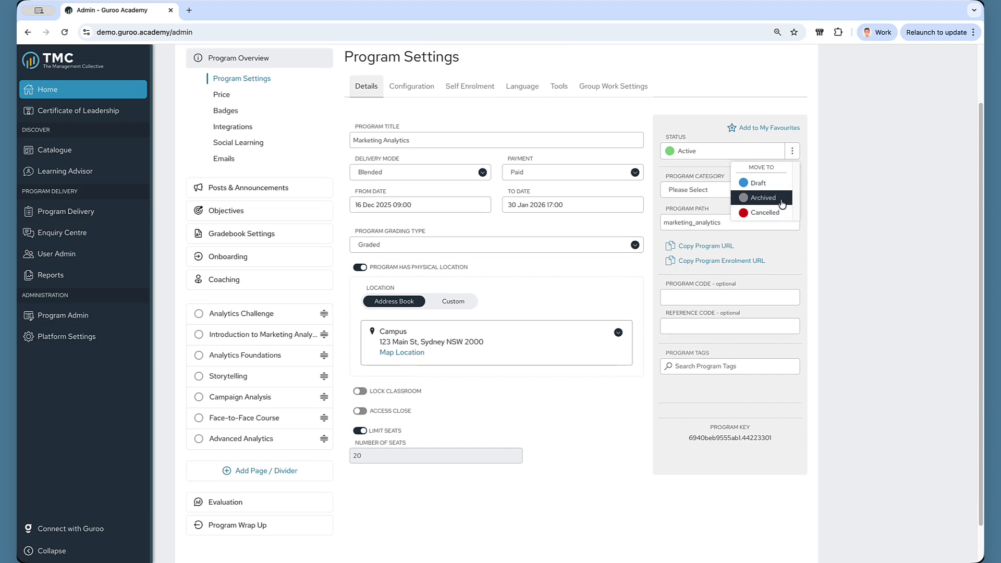
pyautogui.press('Down')
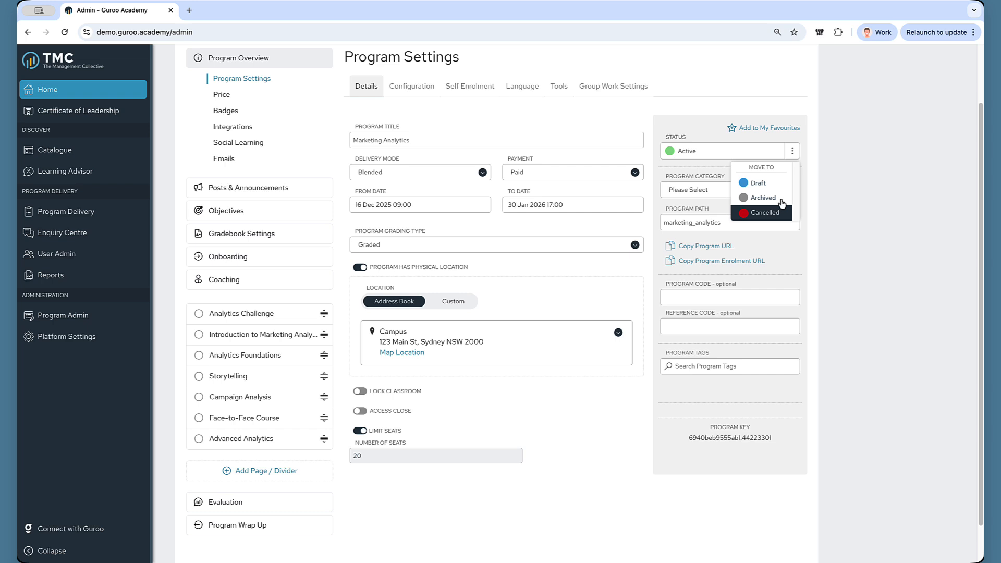
pyautogui.click(879, 178)
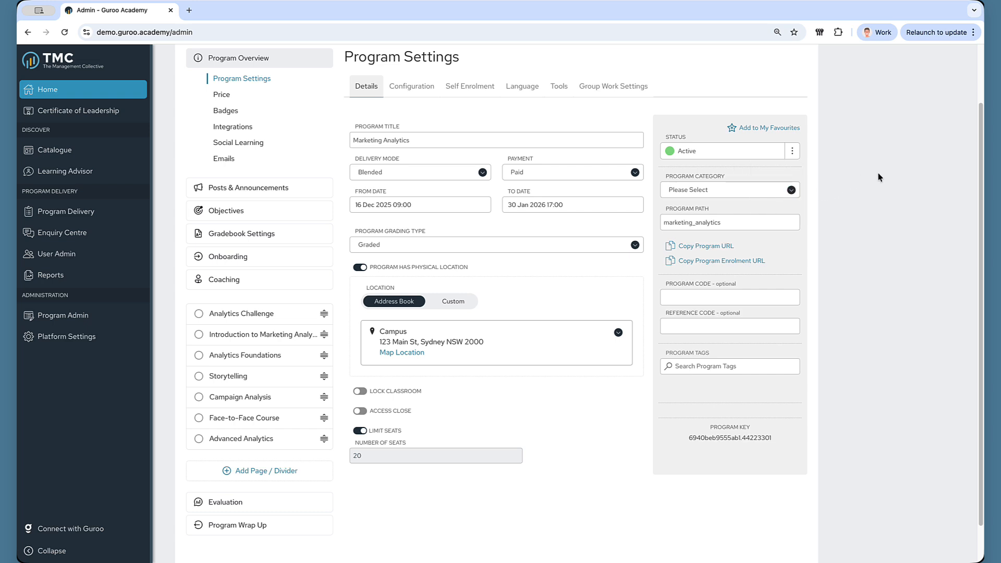
# Step: Examine the available program categories and program tags without selecting any
pyautogui.scroll(3, 879, 177)
pyautogui.click(761, 260)
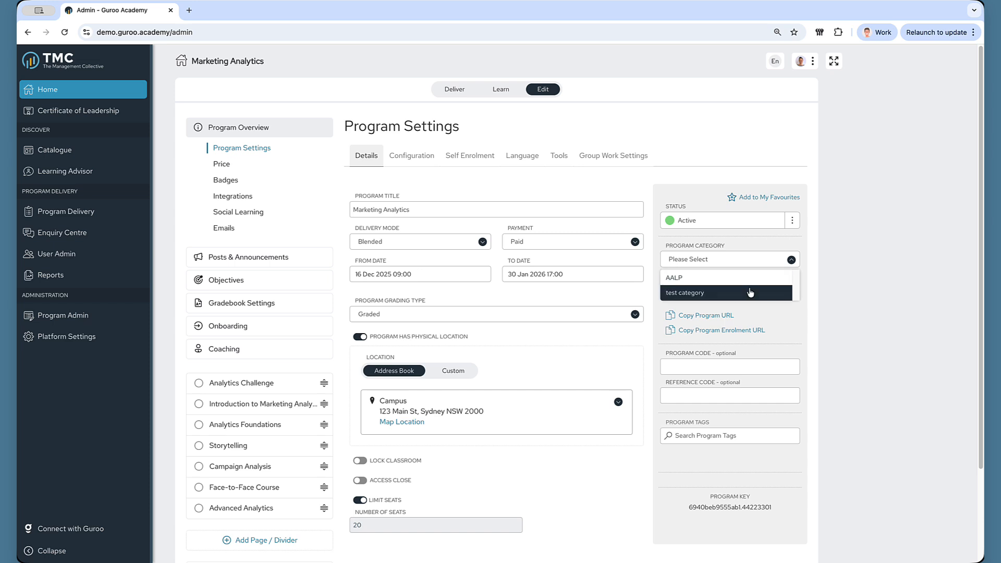
pyautogui.click(724, 263)
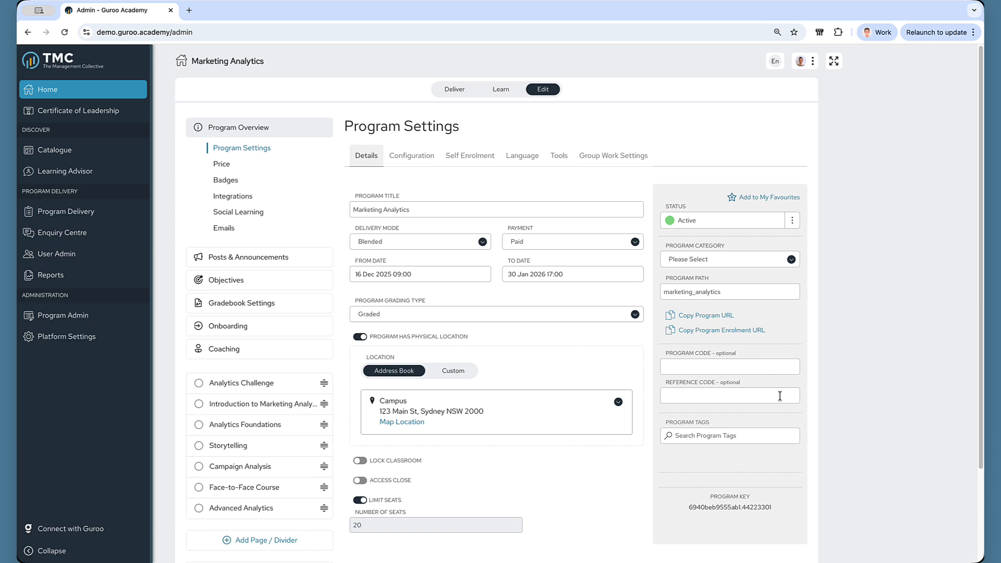
pyautogui.click(750, 437)
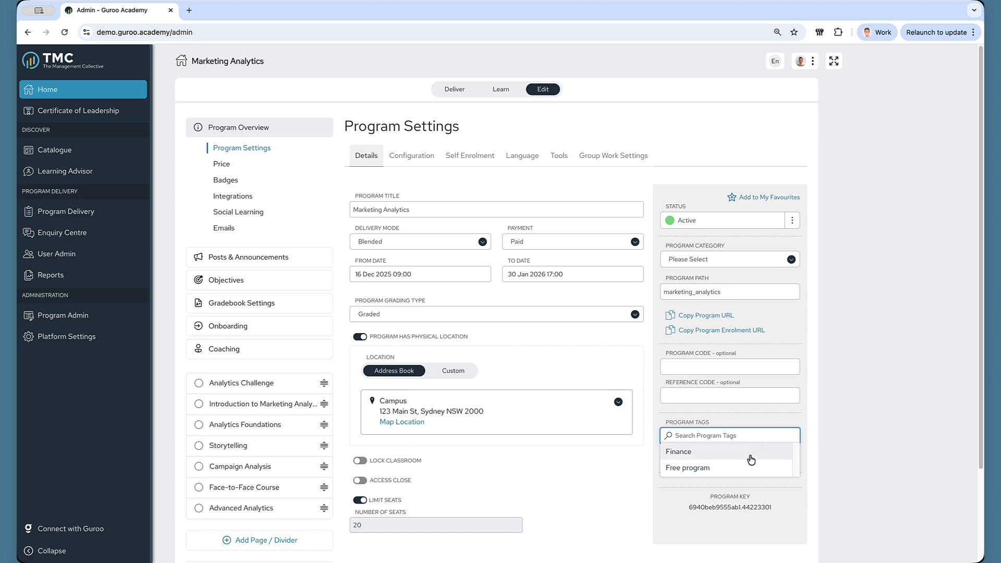
pyautogui.click(767, 418)
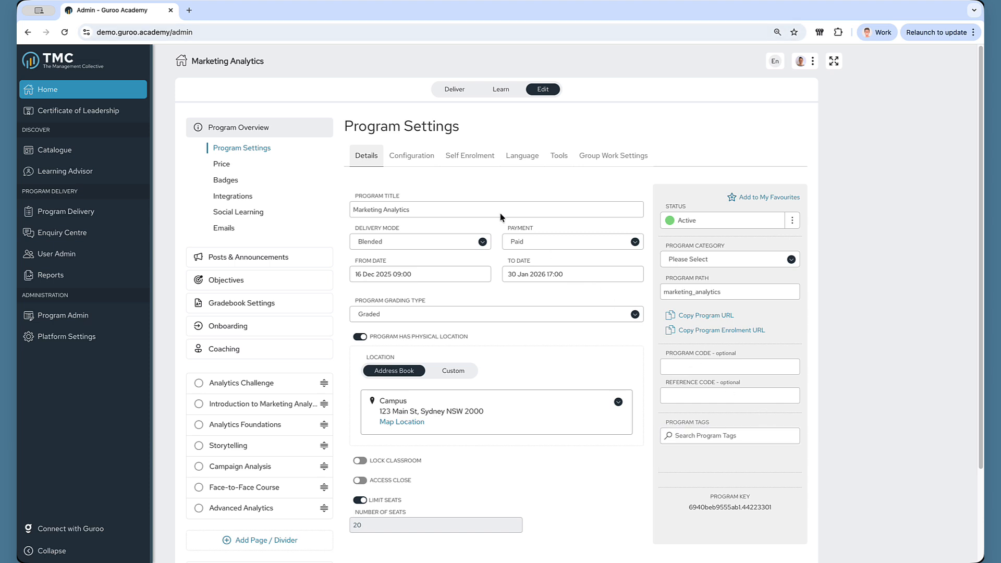
# Step: Review the program's Configuration settings and view its Dashboards page in the Deliver view
pyautogui.click(428, 162)
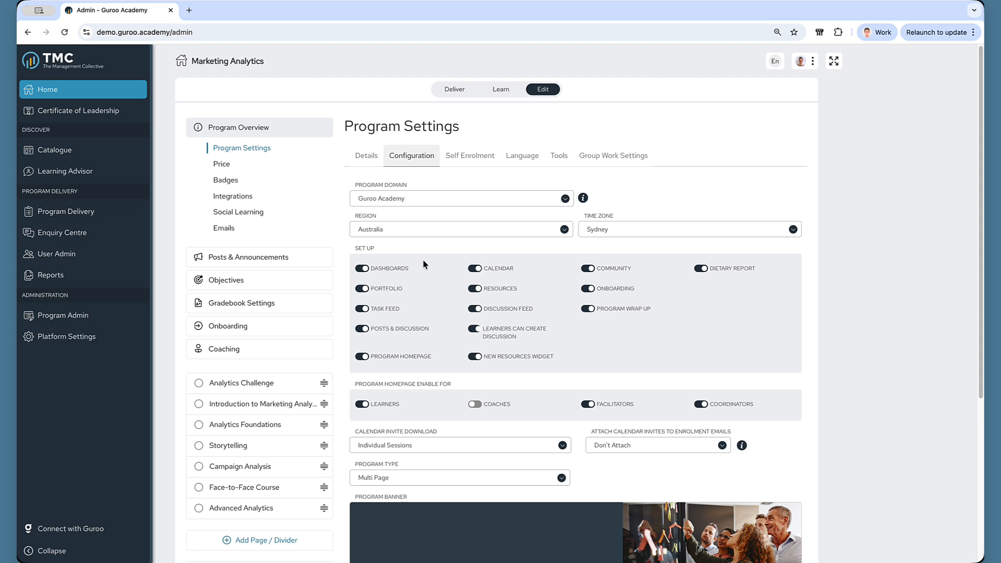
pyautogui.click(455, 90)
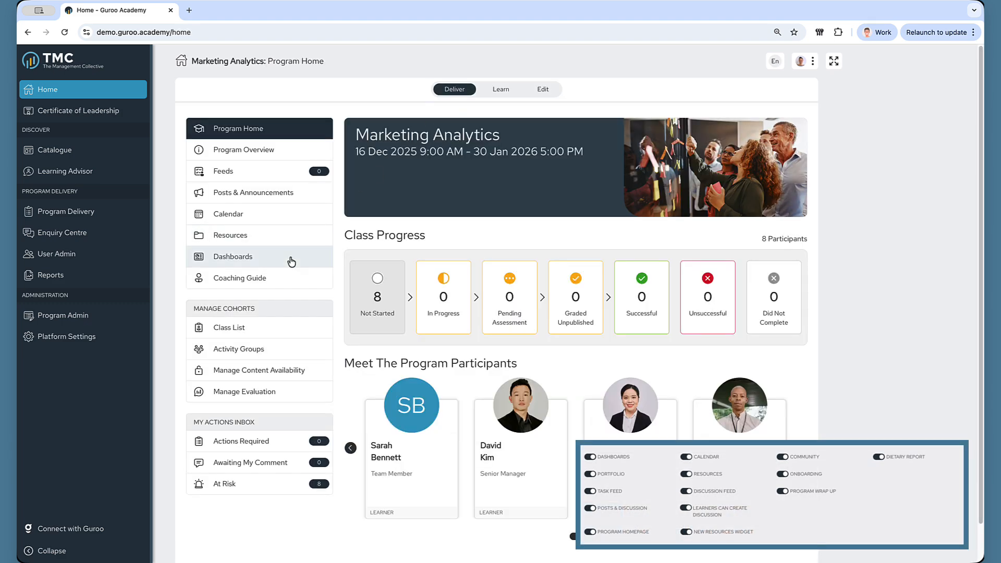
pyautogui.click(291, 261)
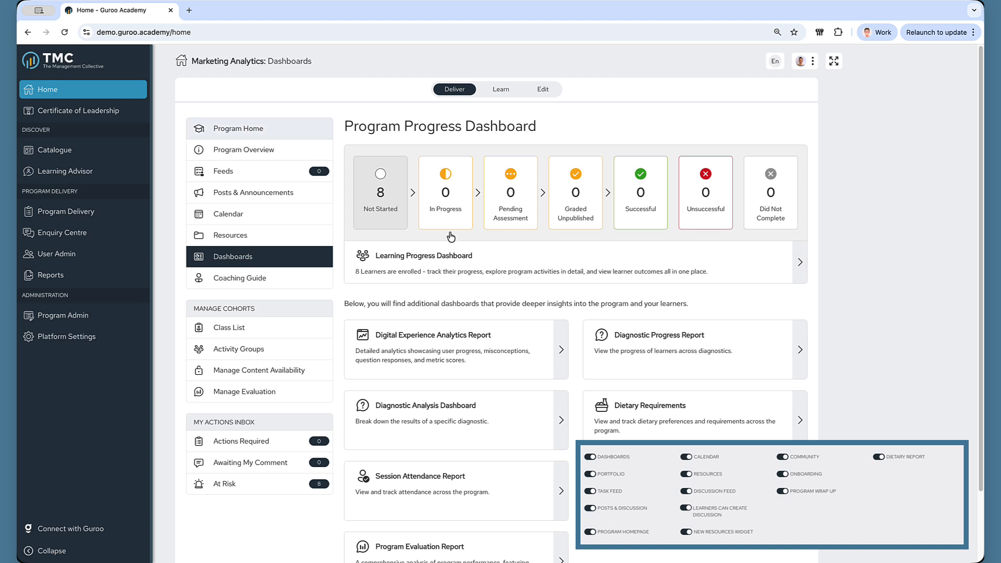
# Step: View the Portfolio and Task Feed pages in the program's Learn view
pyautogui.click(493, 93)
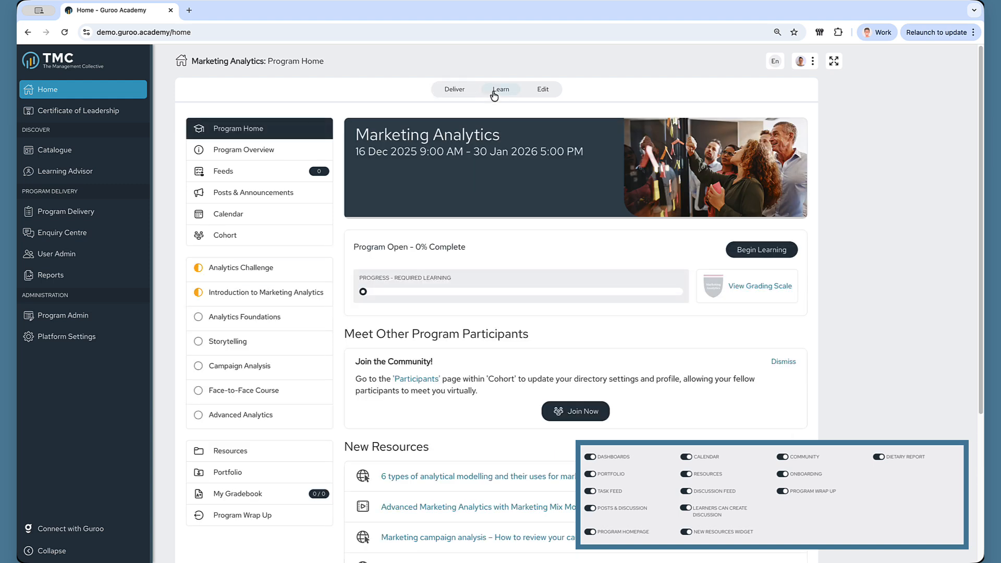
pyautogui.click(268, 477)
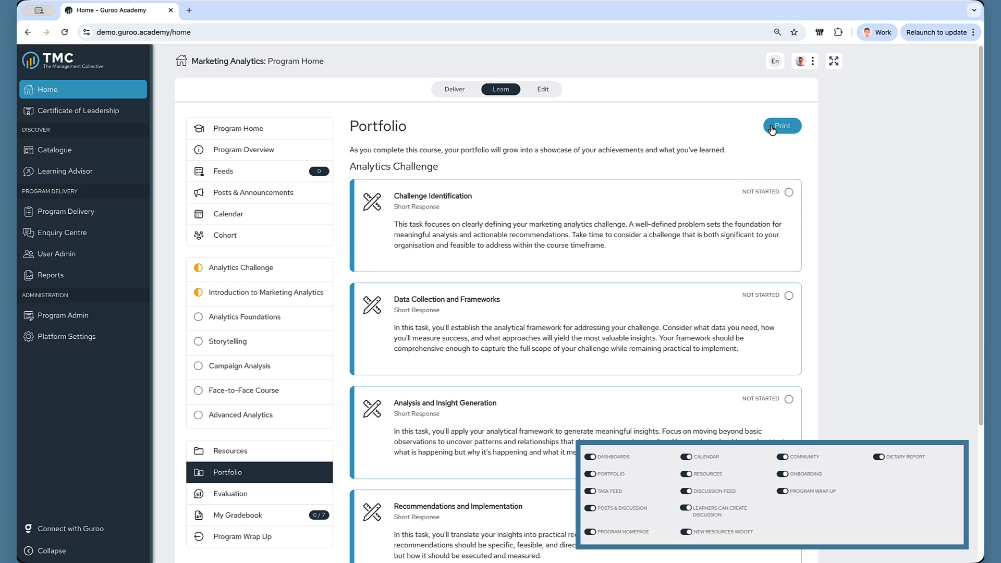
pyautogui.click(235, 177)
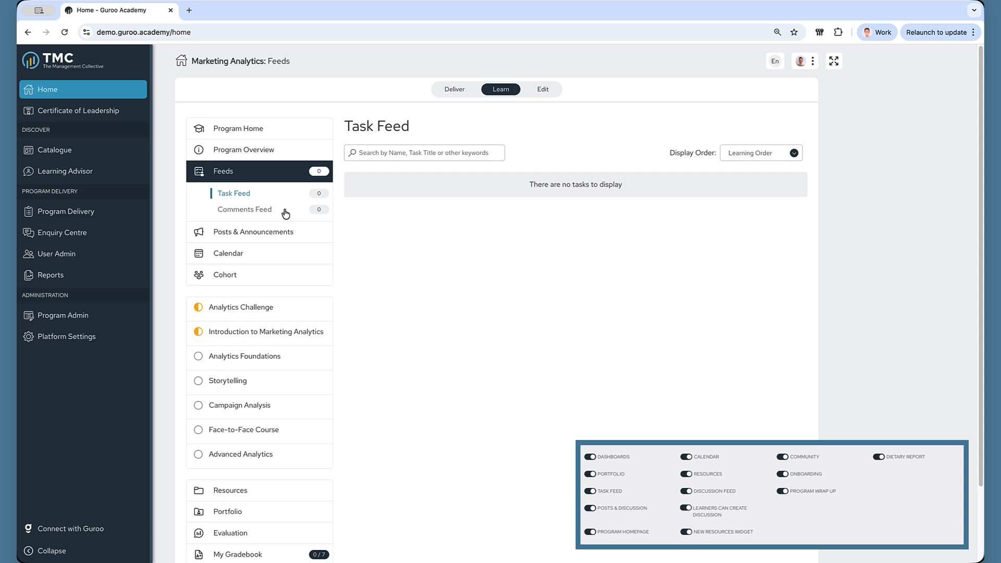
# Step: Check the Posts & Announcements page and look through the learner's Program Home page down to the Coach section
pyautogui.click(308, 238)
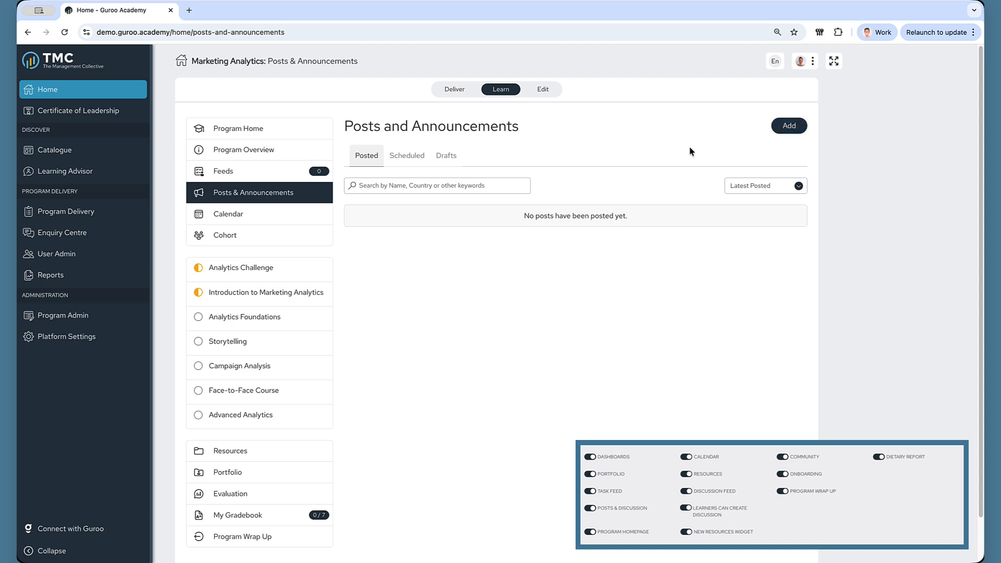
pyautogui.click(251, 133)
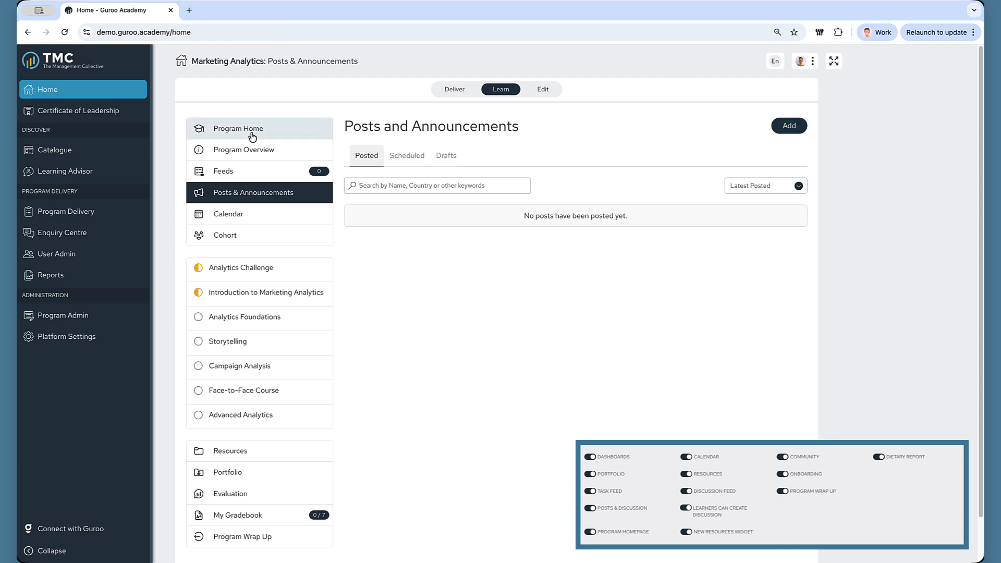
pyautogui.click(513, 94)
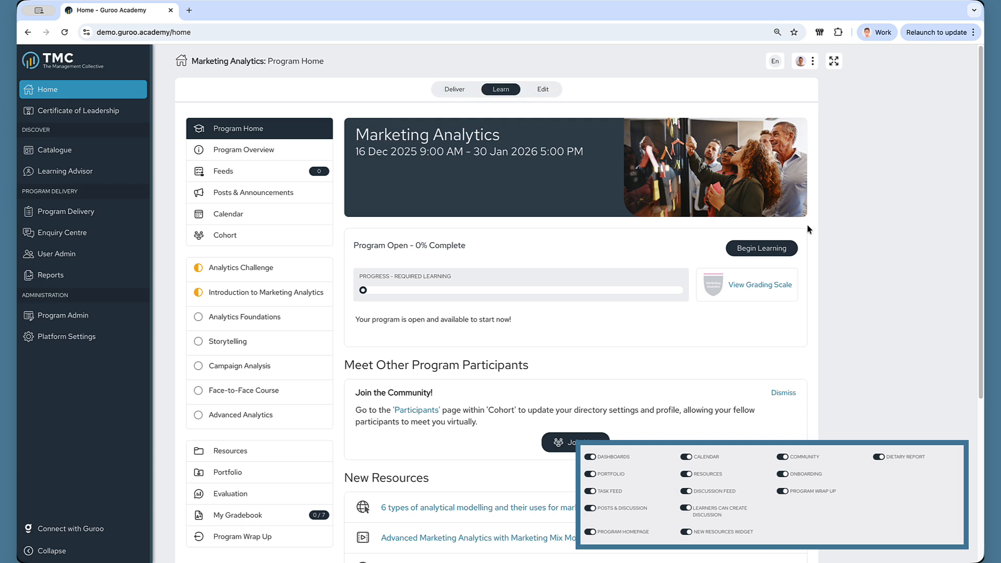
pyautogui.scroll(-1, 806, 226)
pyautogui.scroll(-1, 807, 228)
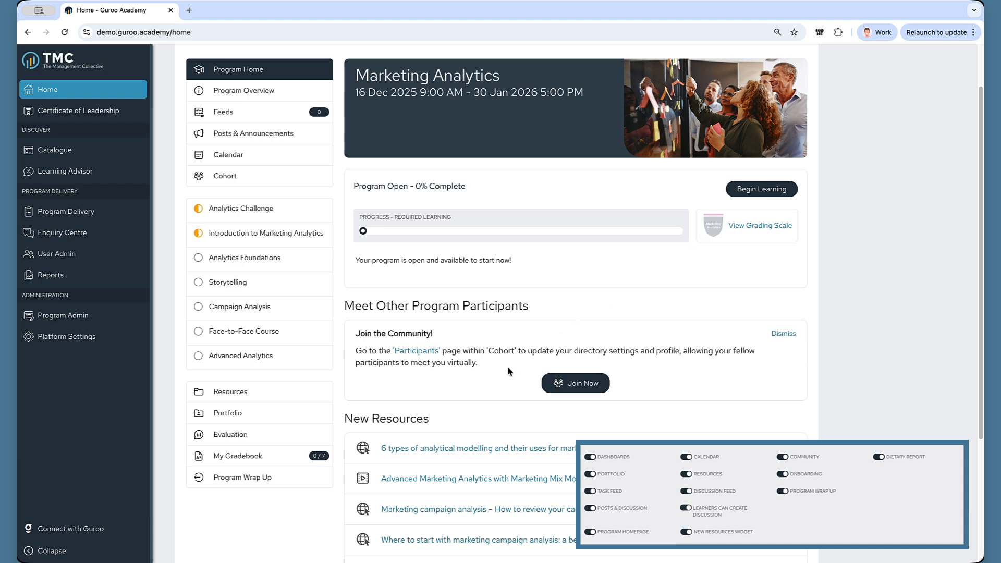
pyautogui.scroll(-5, 509, 371)
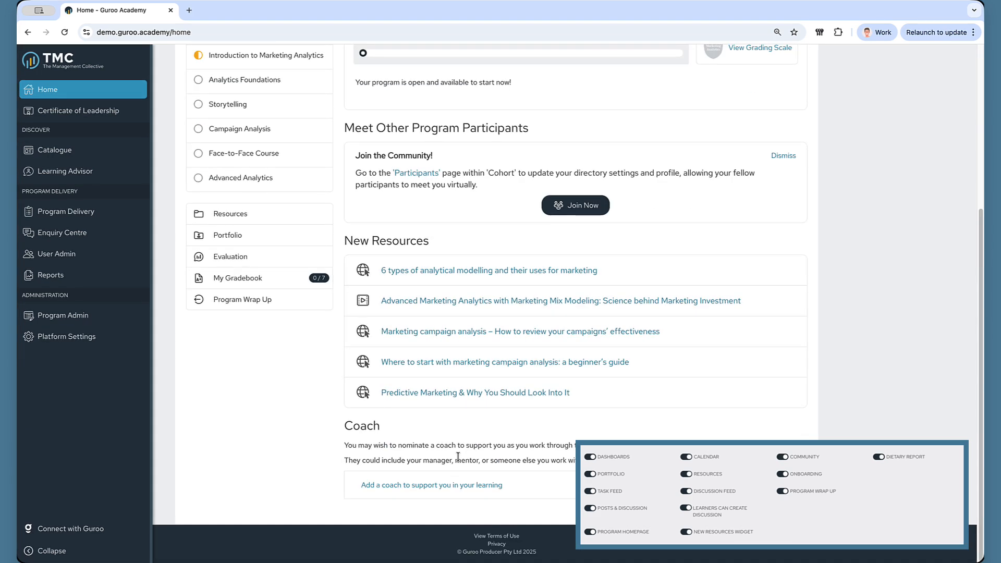
pyautogui.scroll(7, 488, 301)
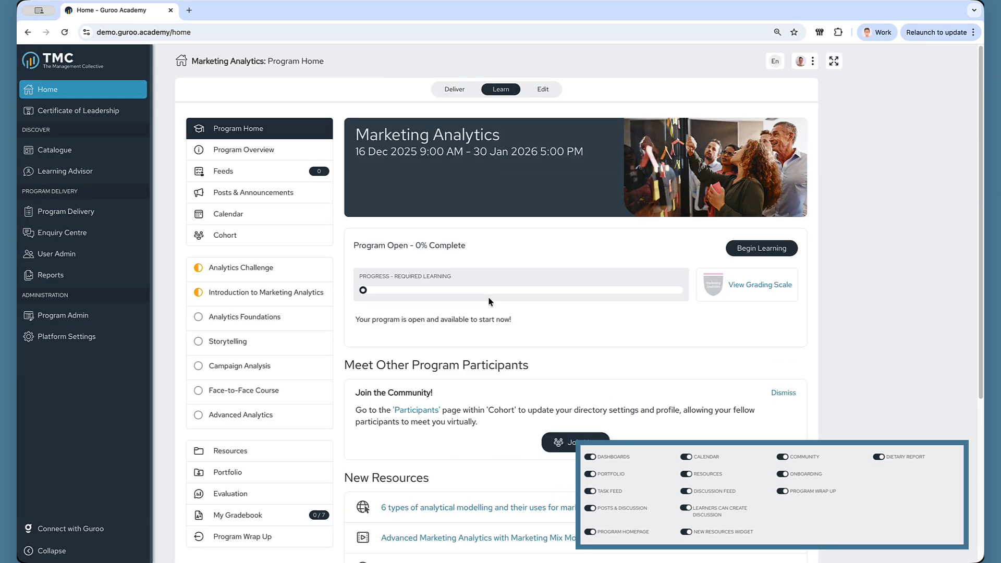
# Step: View the program calendar with its Marketing Analytics – Day 1 session entry, and browse all program resources
pyautogui.click(287, 219)
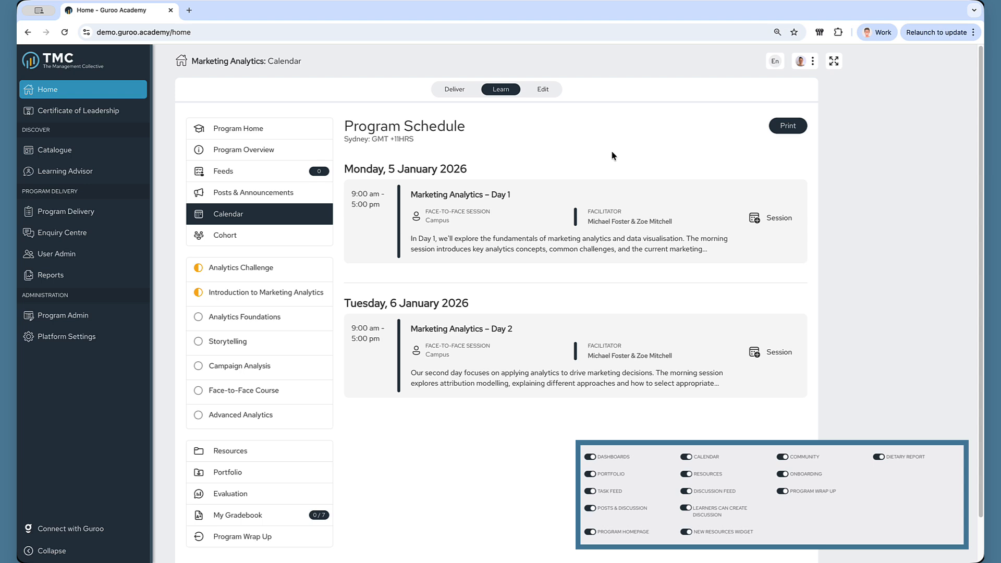
pyautogui.click(769, 218)
pyautogui.scroll(-1, 563, 240)
pyautogui.click(272, 403)
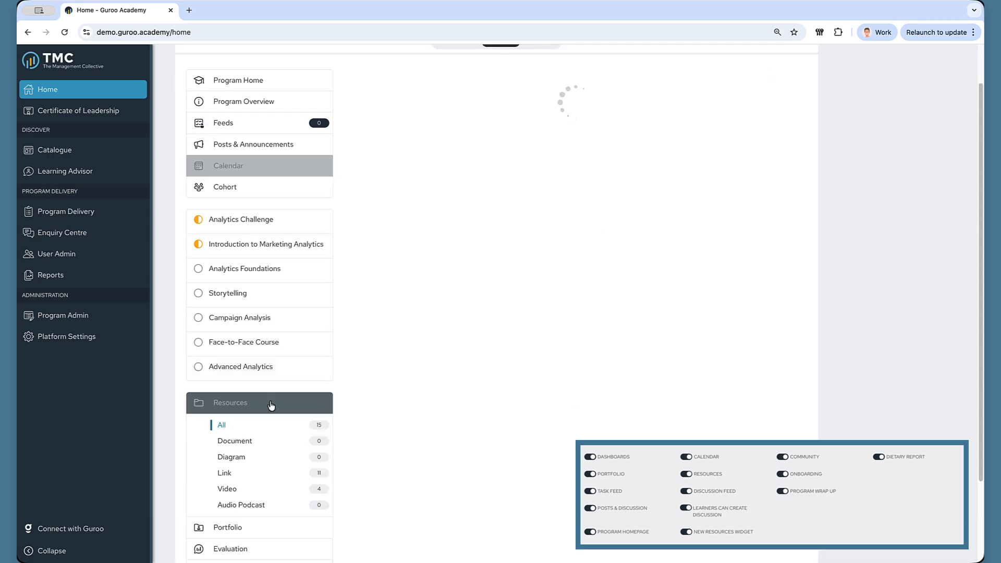
pyautogui.scroll(-2, 276, 263)
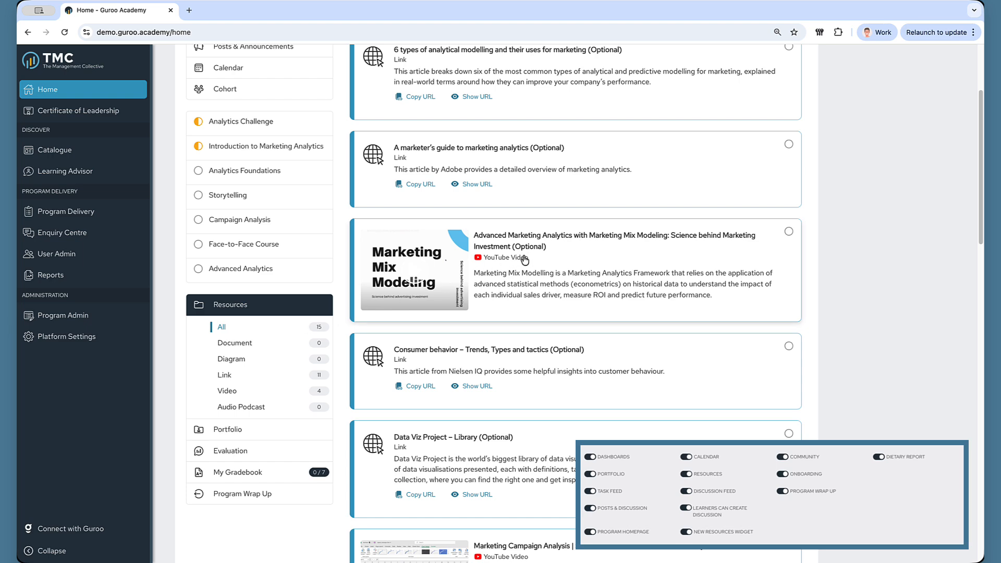
pyautogui.scroll(3, 524, 260)
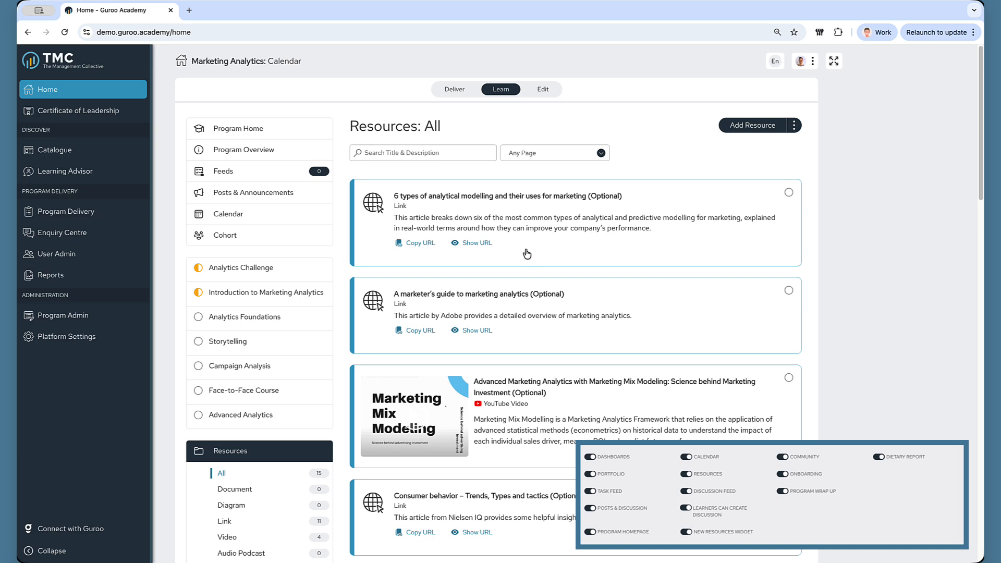
# Step: Examine the program pages that resources can be filtered by, keeping the filter at Any Page
pyautogui.click(561, 154)
pyautogui.press('Down')
pyautogui.press('Down')
pyautogui.press('Down')
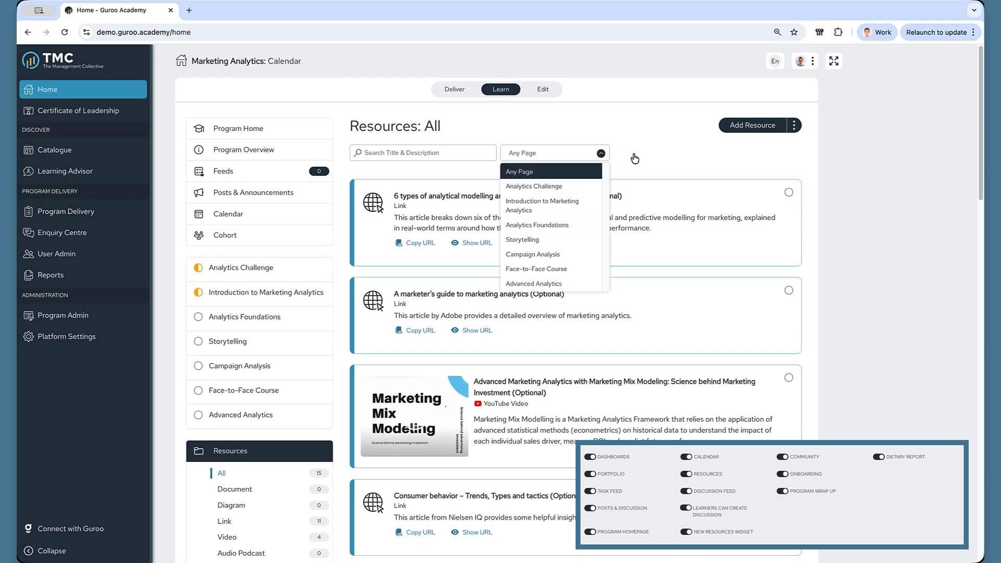
pyautogui.click(652, 159)
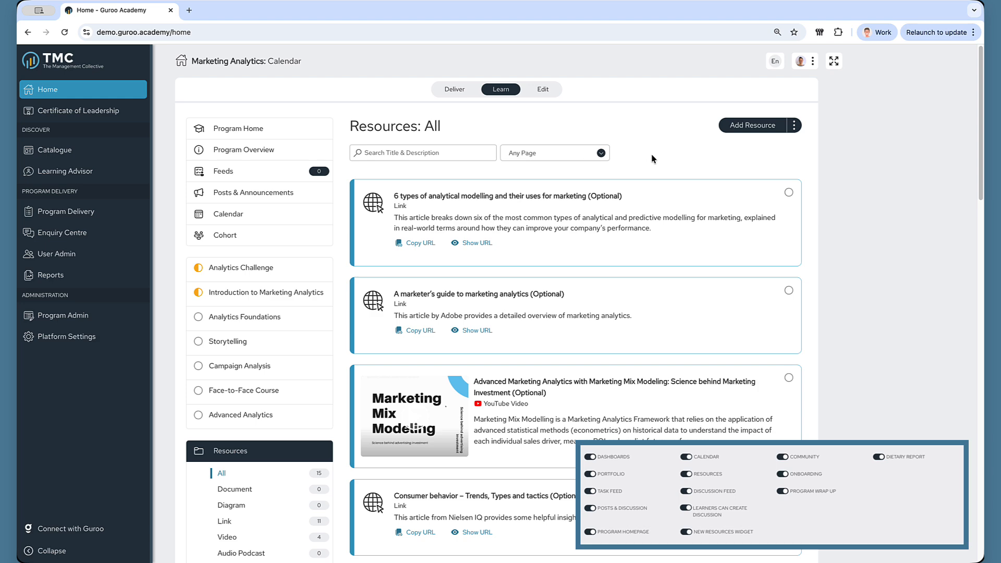
# Step: Examine the New Resources list on the learner's Program Home page and the Participants page of the Cohort
pyautogui.click(272, 135)
pyautogui.scroll(-4, 275, 135)
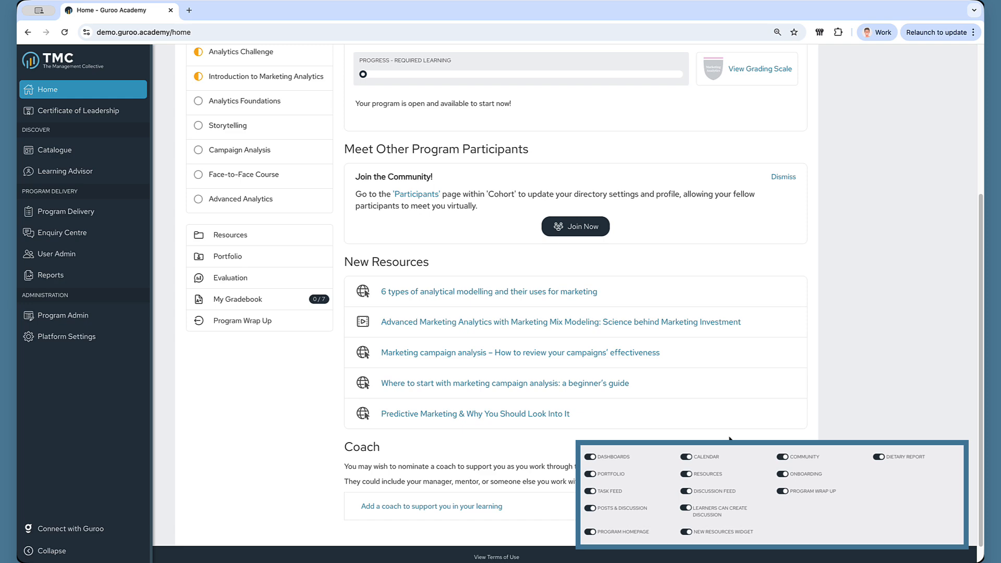
pyautogui.scroll(5, 654, 207)
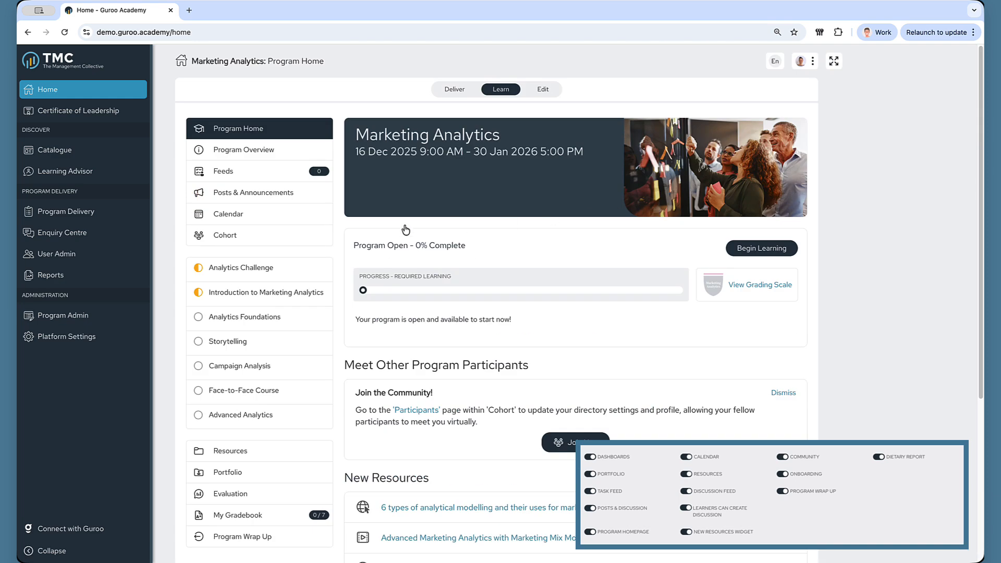
pyautogui.click(230, 238)
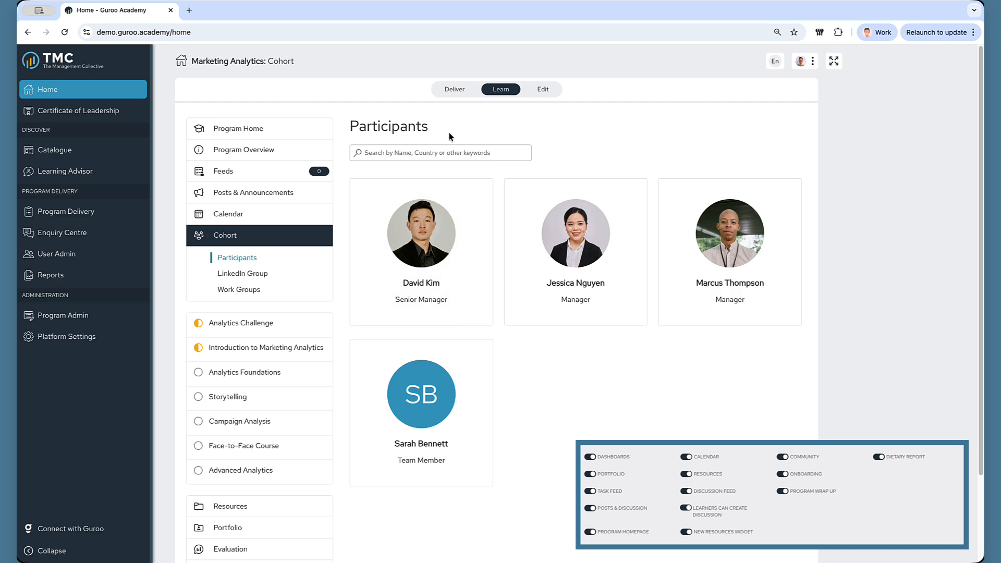
pyautogui.click(287, 129)
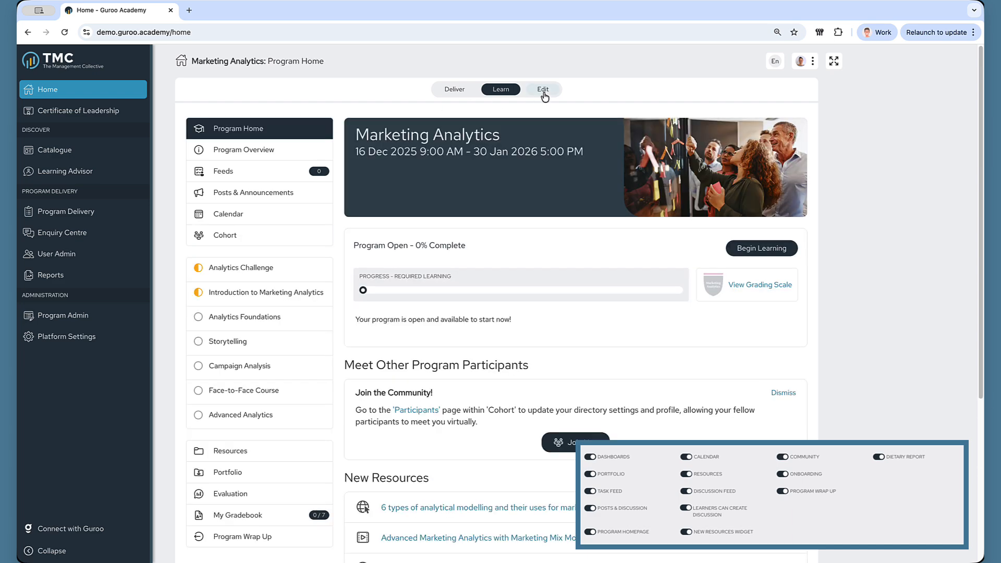
# Step: Switch the program to editing and examine its Onboarding and Program Wrap Up pages
pyautogui.click(543, 94)
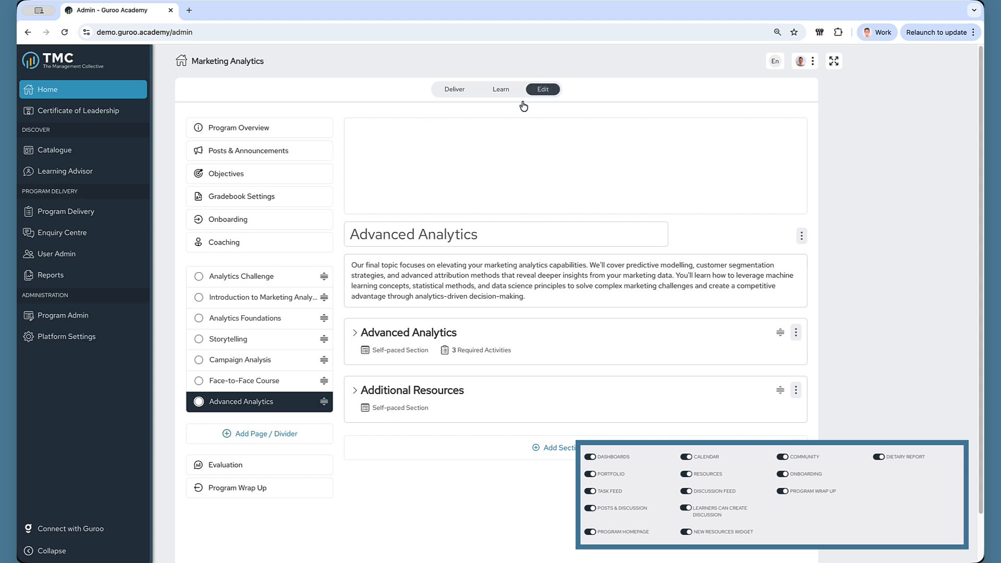
pyautogui.click(260, 223)
pyautogui.click(288, 487)
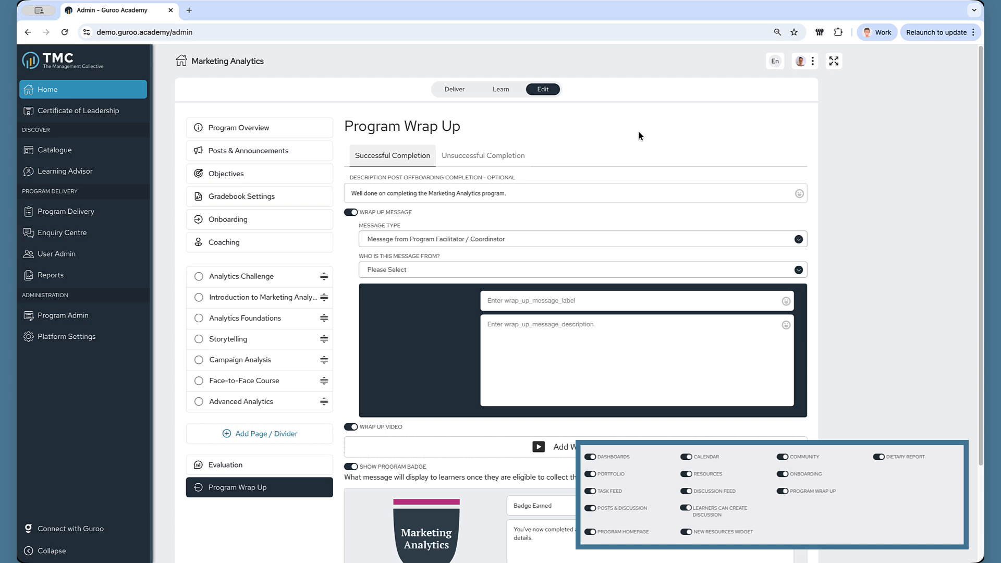
pyautogui.scroll(-2, 640, 135)
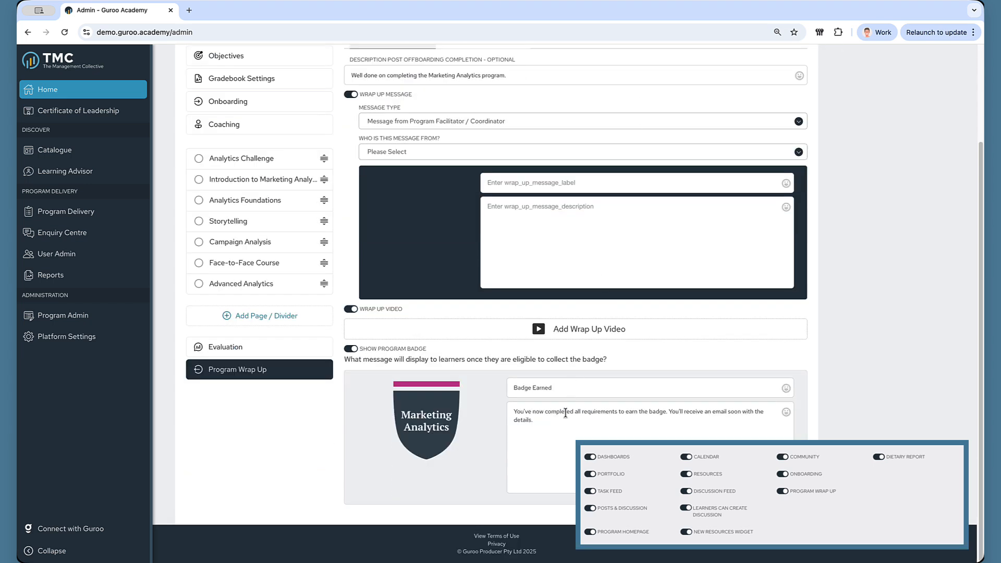
pyautogui.scroll(2, 612, 239)
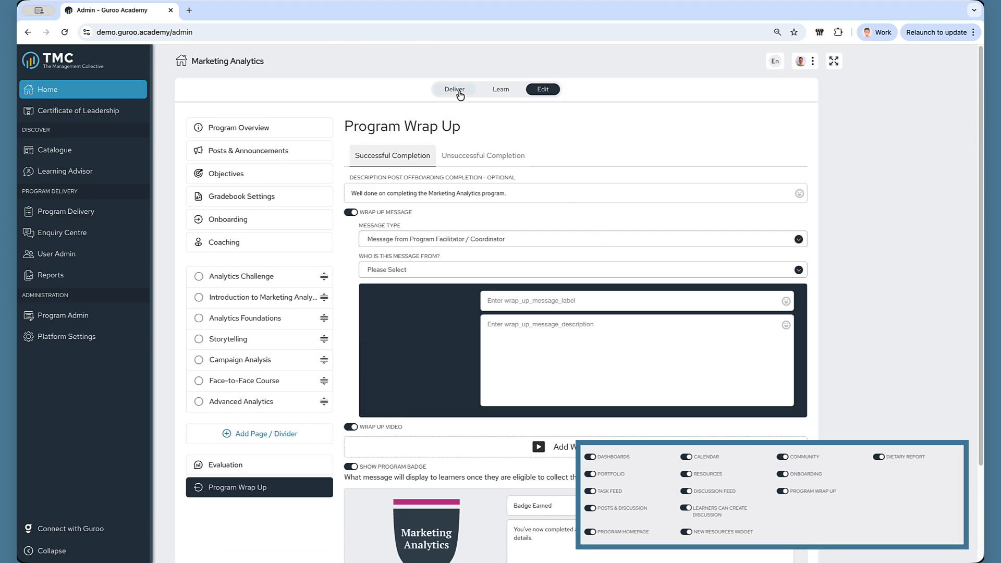
# Step: Find the Dietary Requirements report among the program's dashboards in the Deliver view
pyautogui.click(455, 91)
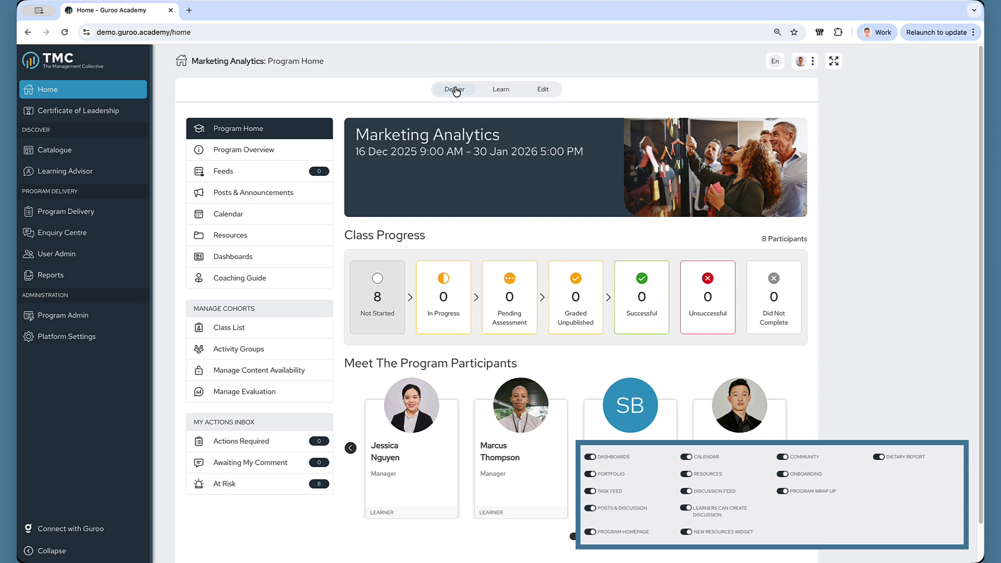
pyautogui.click(286, 264)
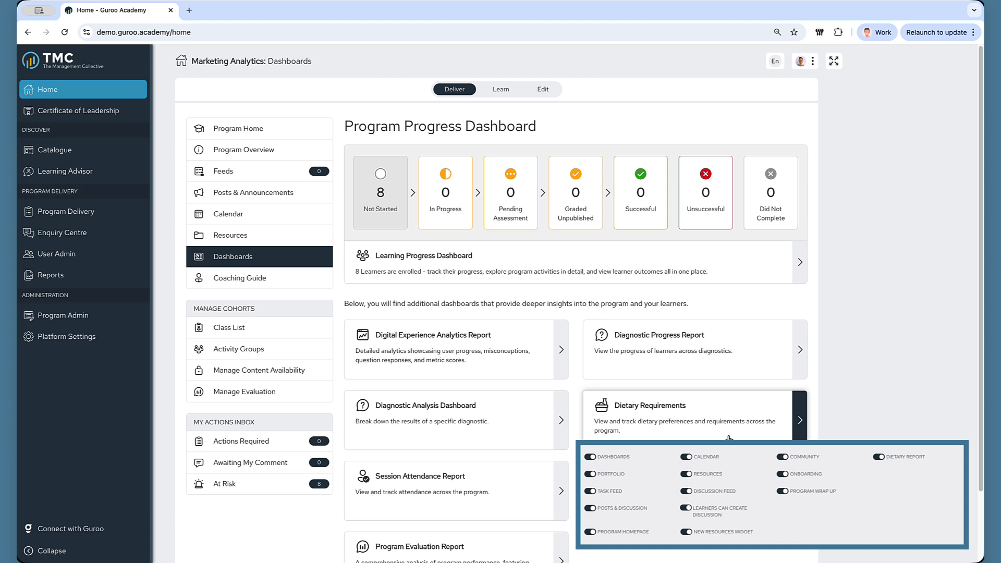
# Step: Return to the Configuration section of Program Settings in the Edit view
pyautogui.click(546, 90)
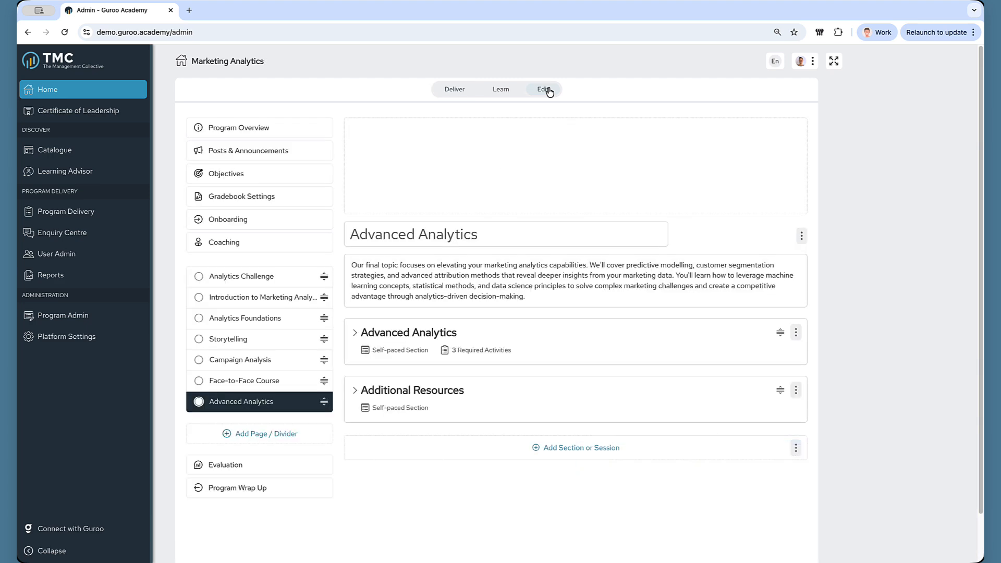
pyautogui.click(290, 135)
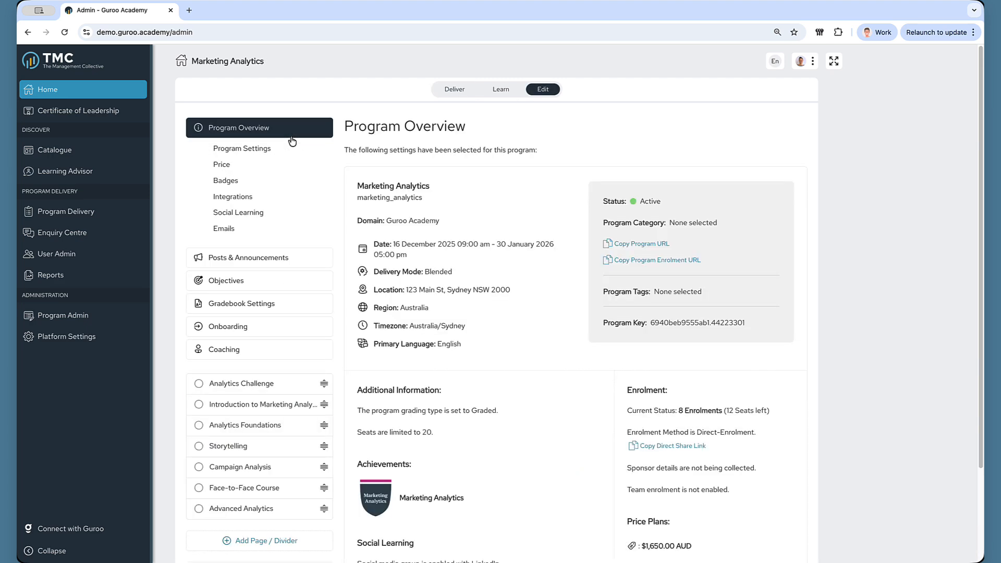
pyautogui.click(252, 149)
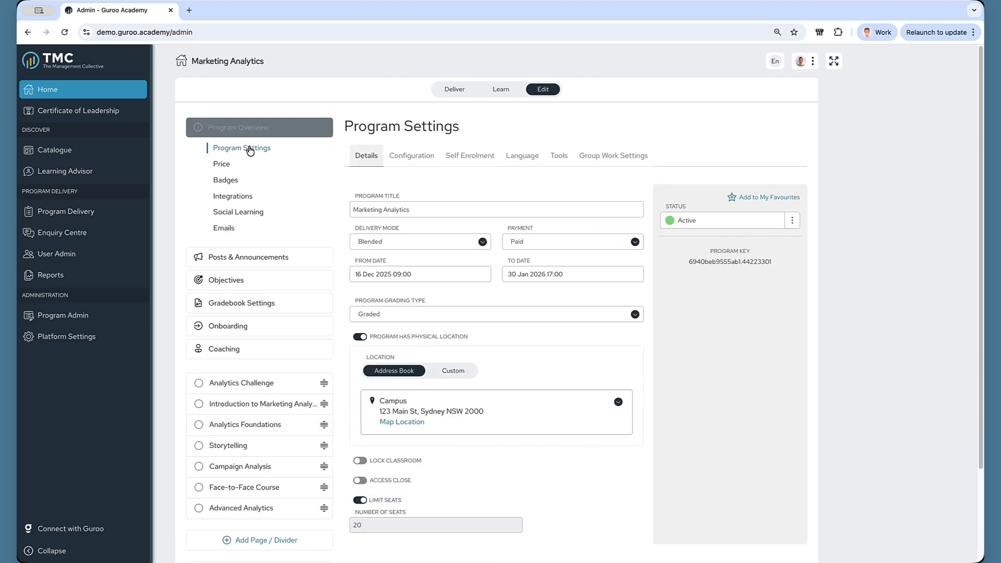
pyautogui.click(425, 158)
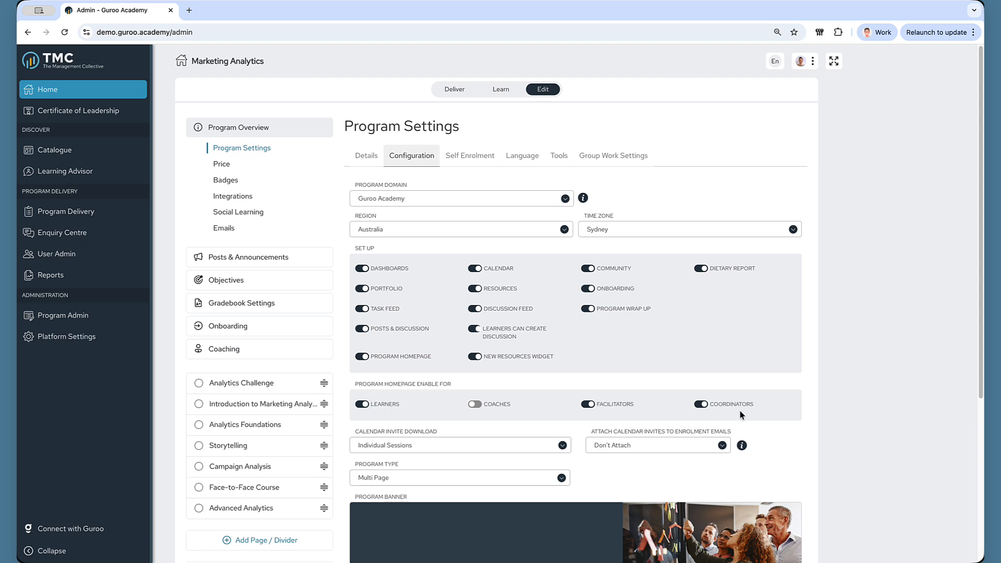
# Step: Examine the Calendar Invite Download options, keeping Individual Sessions selected
pyautogui.scroll(-2, 740, 414)
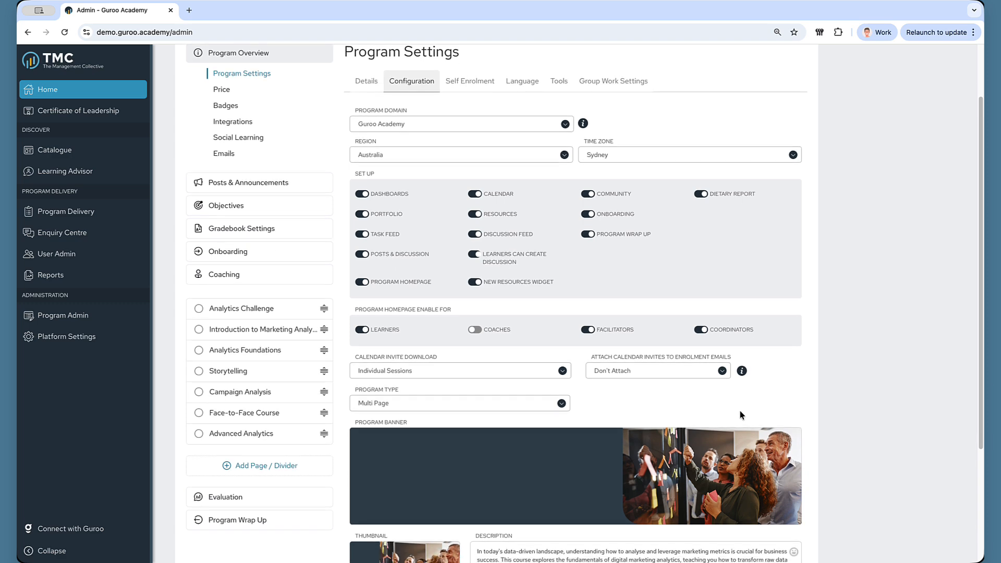
pyautogui.scroll(-3, 741, 414)
pyautogui.click(433, 251)
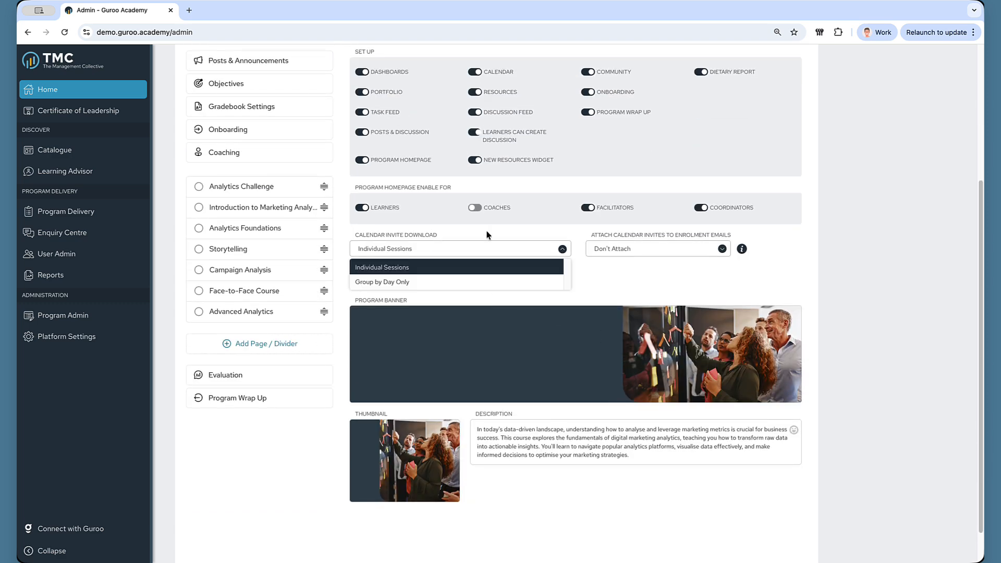
pyautogui.click(486, 235)
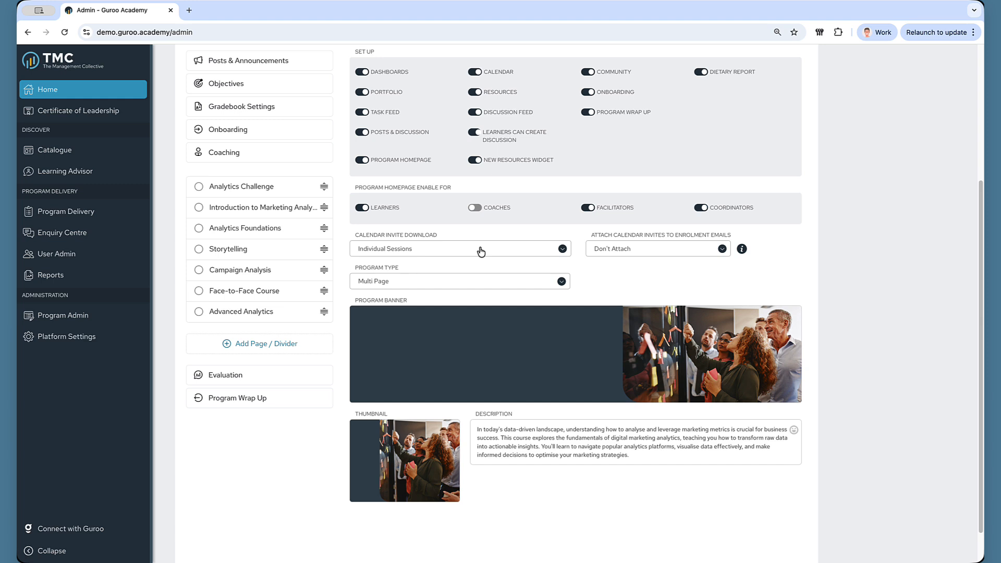
# Step: Review the Calendar Invite Download and Program Type choices, leaving Individual Sessions and Multi Page selected
pyautogui.click(480, 251)
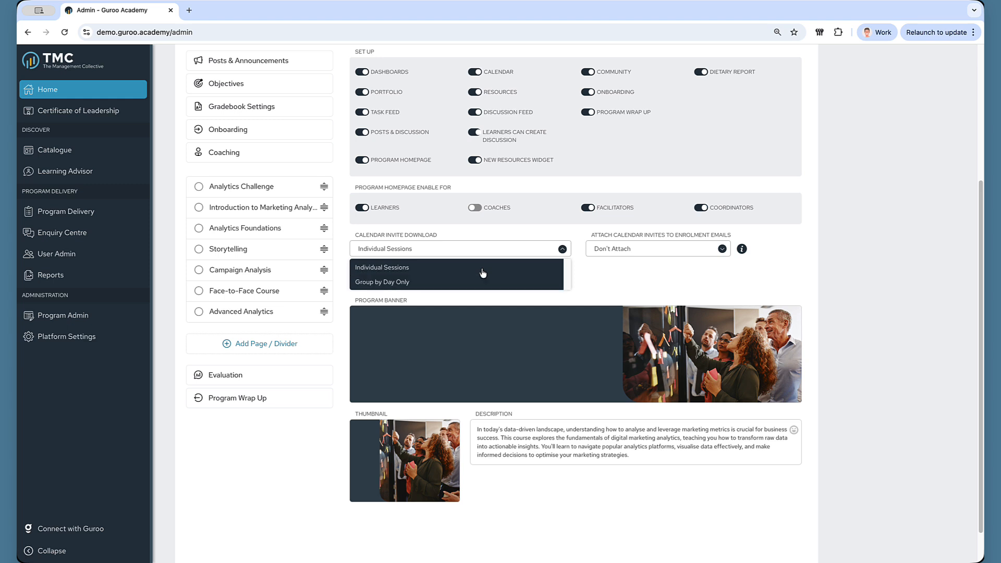
pyautogui.click(522, 242)
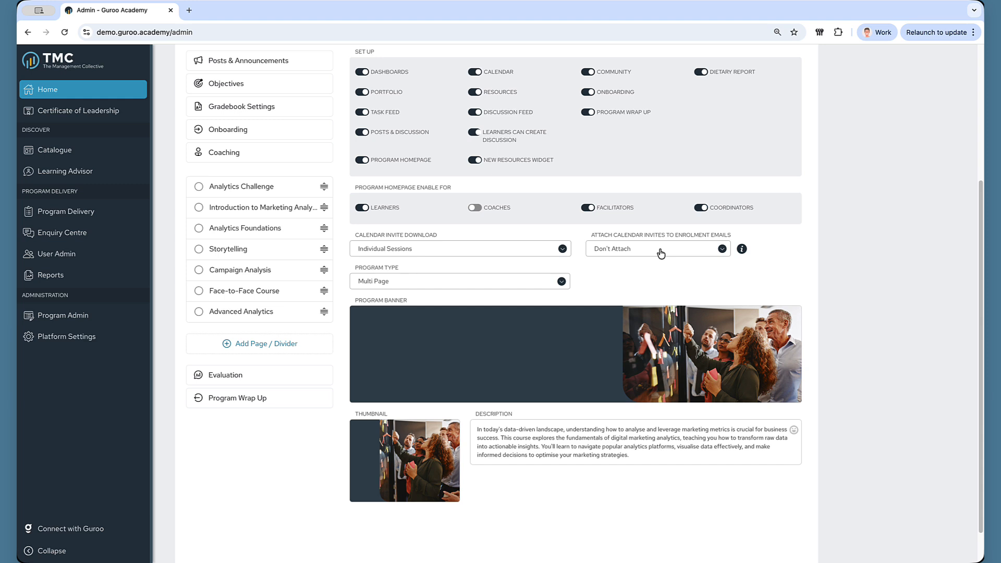
pyautogui.click(476, 289)
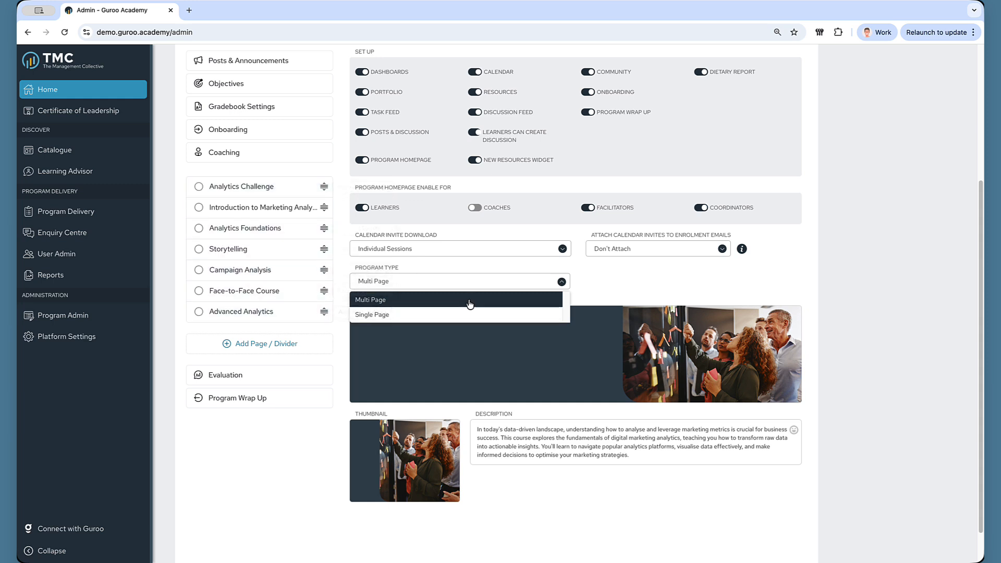
pyautogui.click(680, 280)
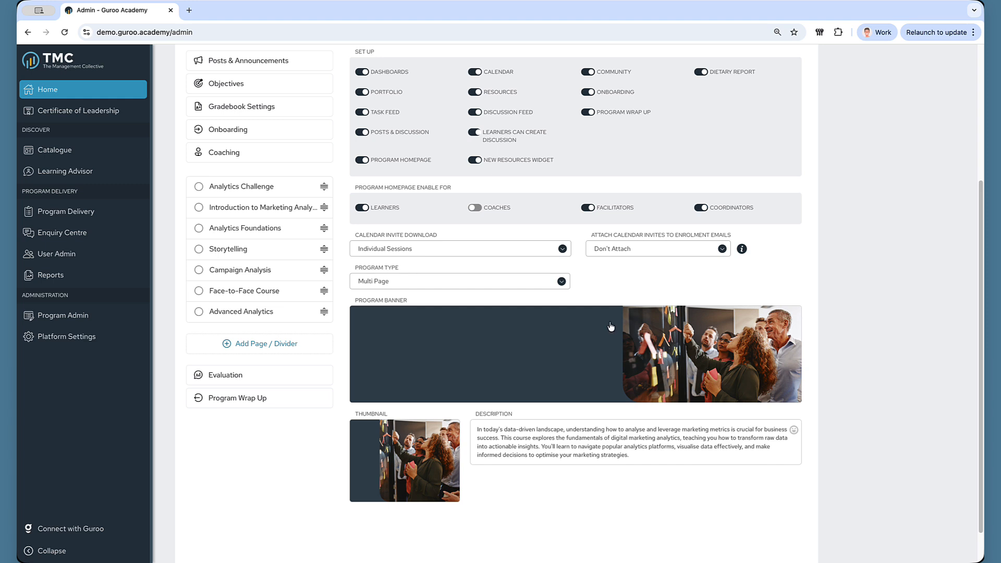
# Step: Inspect the file options for the program banner and thumbnail images
pyautogui.moveTo(559, 360)
pyautogui.moveTo(485, 337)
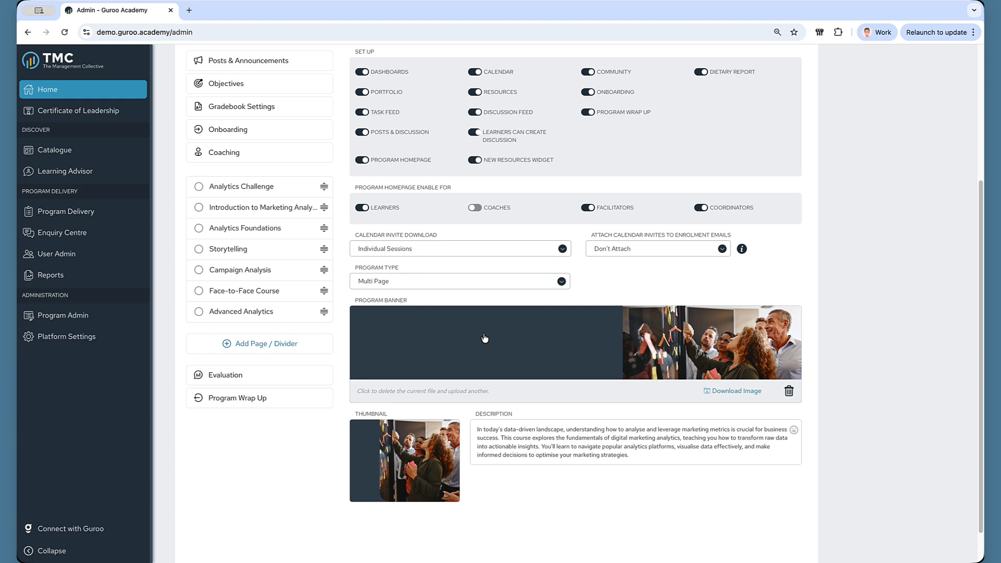
pyautogui.moveTo(403, 451)
# Step: Show the program's Self Enrolment settings and review the enrolment methods, keeping Direct Enrolment
pyautogui.scroll(4, 547, 359)
pyautogui.click(478, 157)
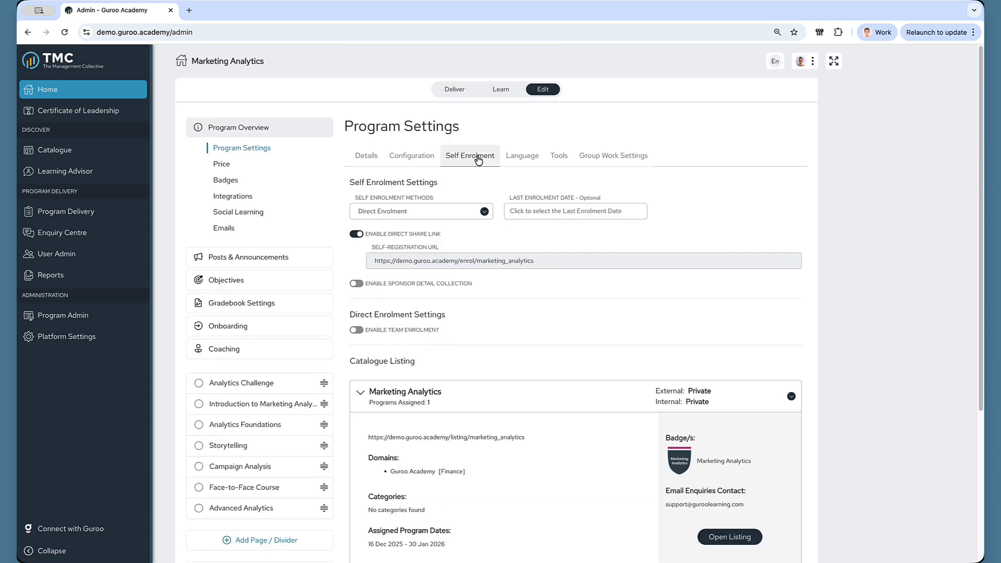
pyautogui.click(484, 212)
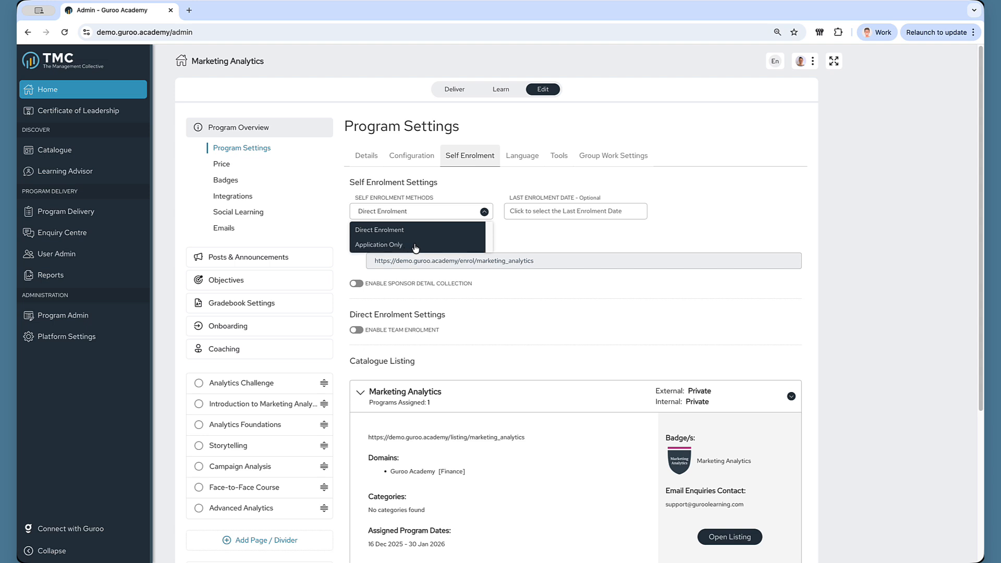
pyautogui.click(661, 214)
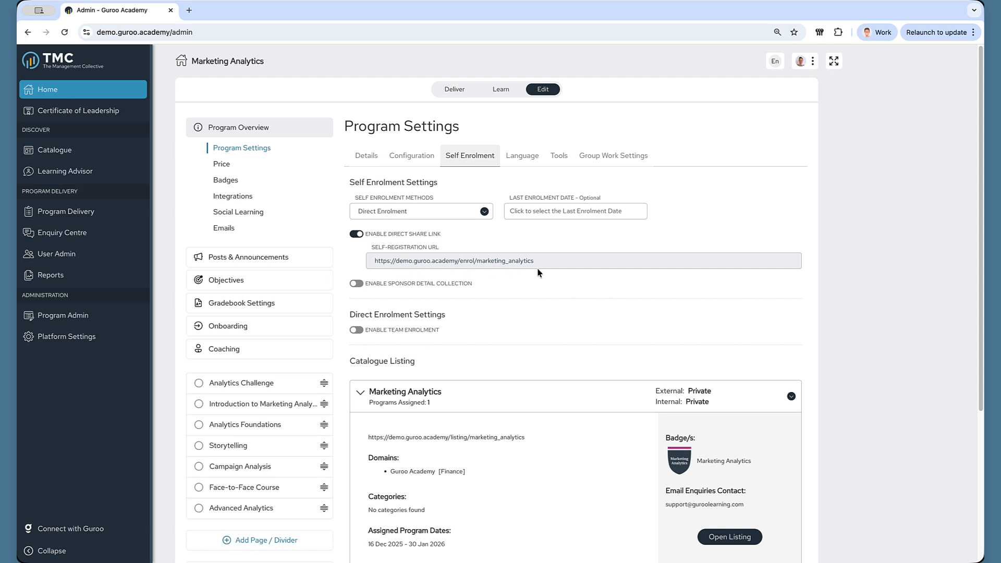
# Step: Enable sponsor detail collection and team enrolment, and check the seat limit option while leaving it off
pyautogui.scroll(-1, 539, 272)
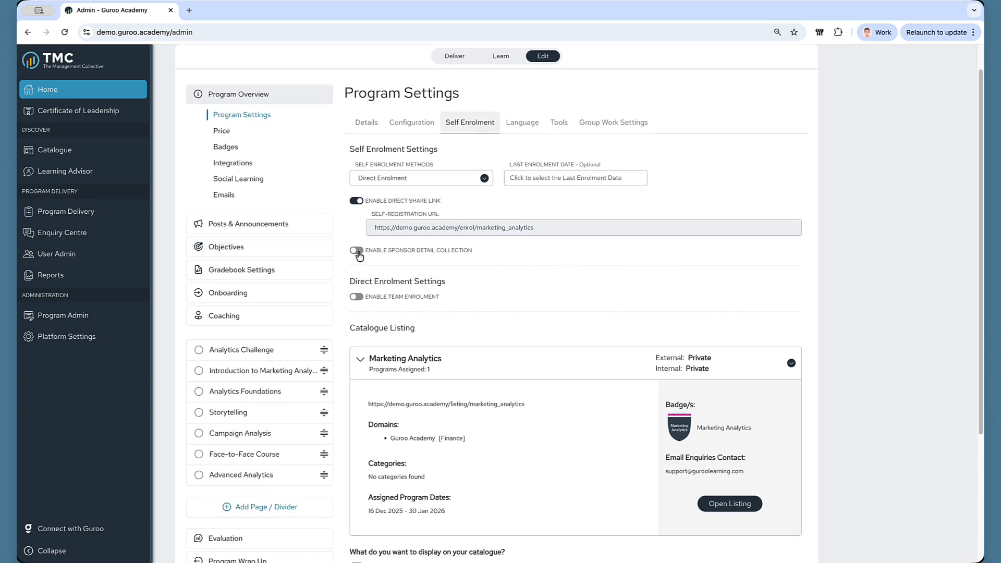
pyautogui.click(358, 252)
pyautogui.click(357, 297)
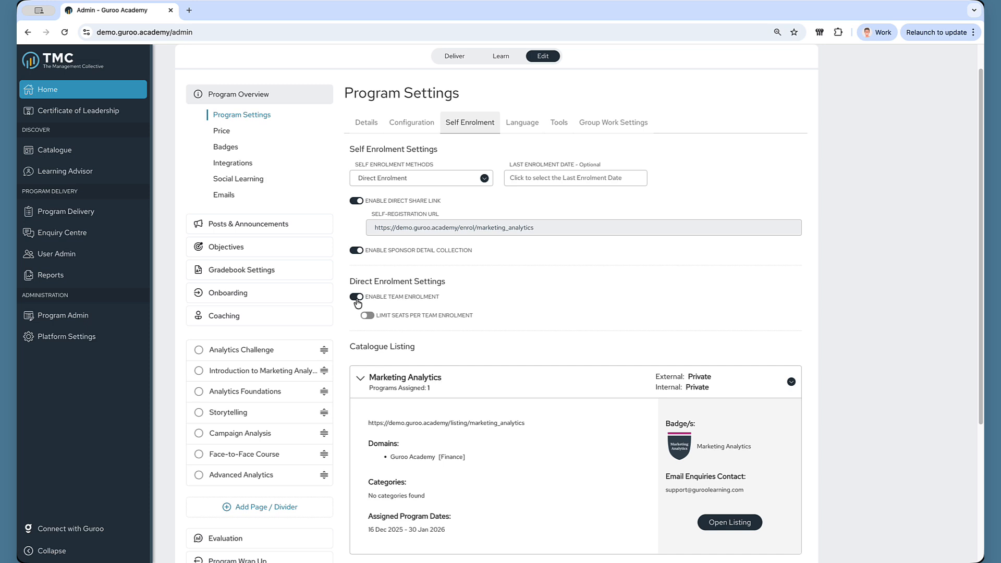
pyautogui.click(367, 315)
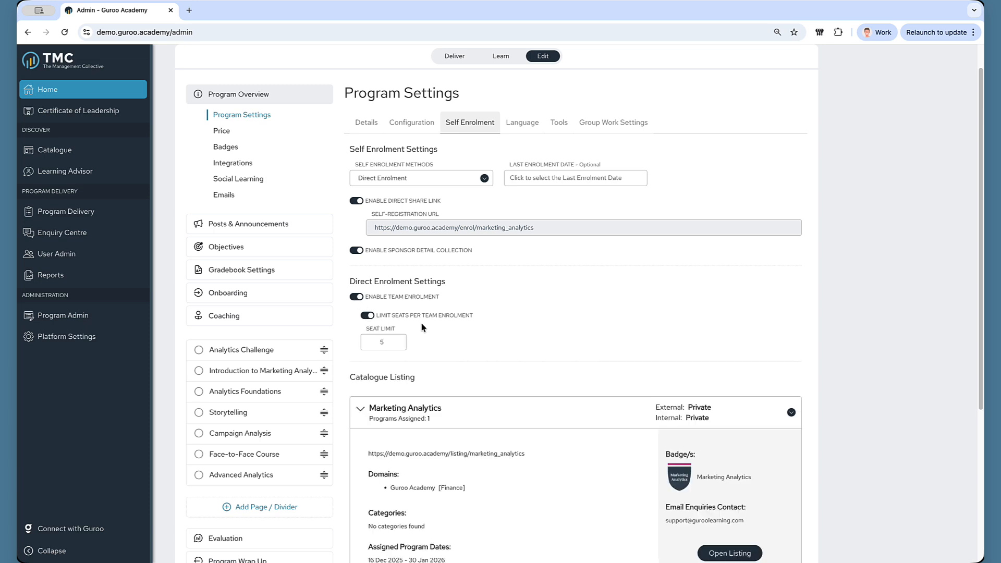
pyautogui.click(368, 316)
# Step: Open the Marketing Analytics catalogue listing for editing from the Self Enrolment settings
pyautogui.scroll(-1, 568, 338)
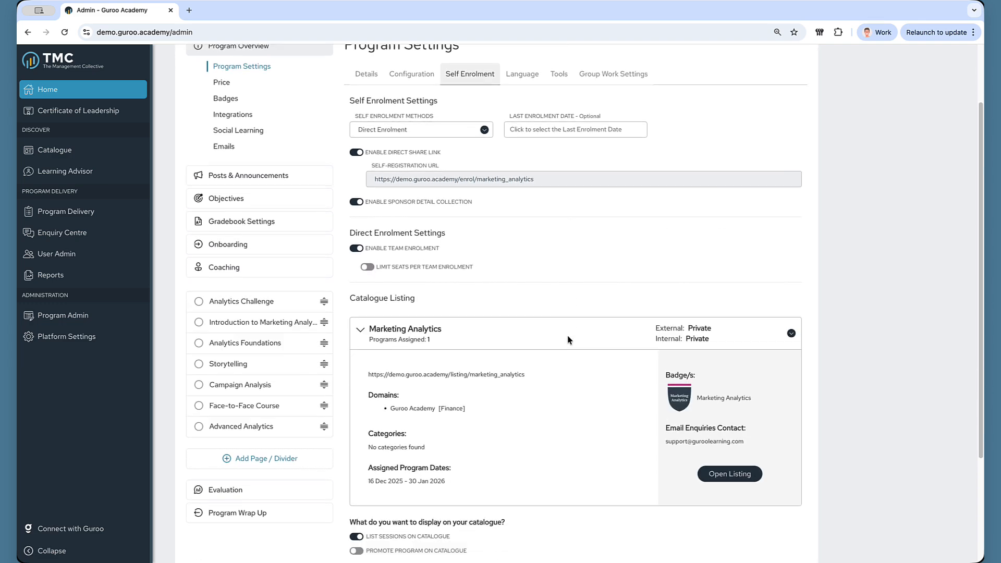
pyautogui.scroll(-2, 568, 339)
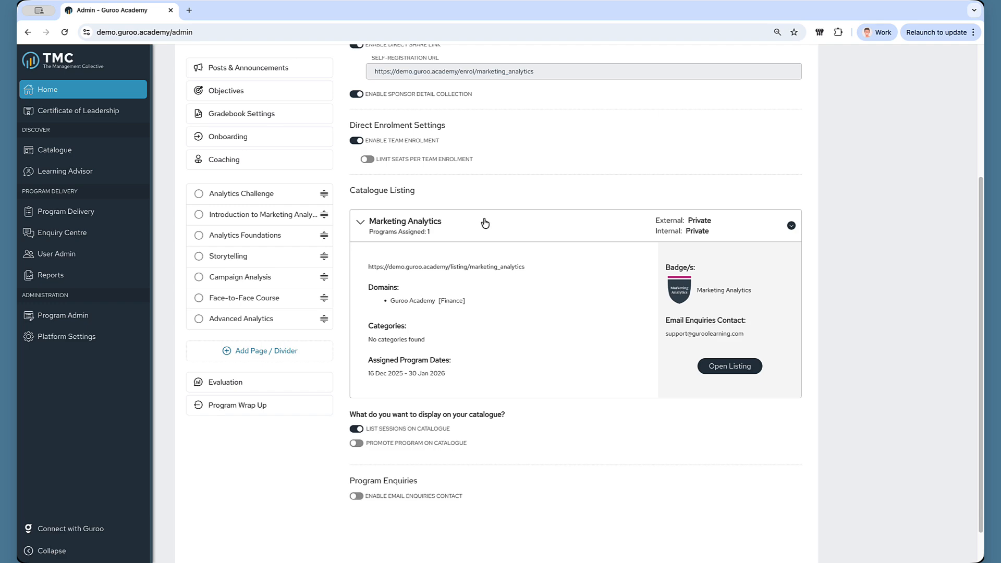
pyautogui.click(790, 226)
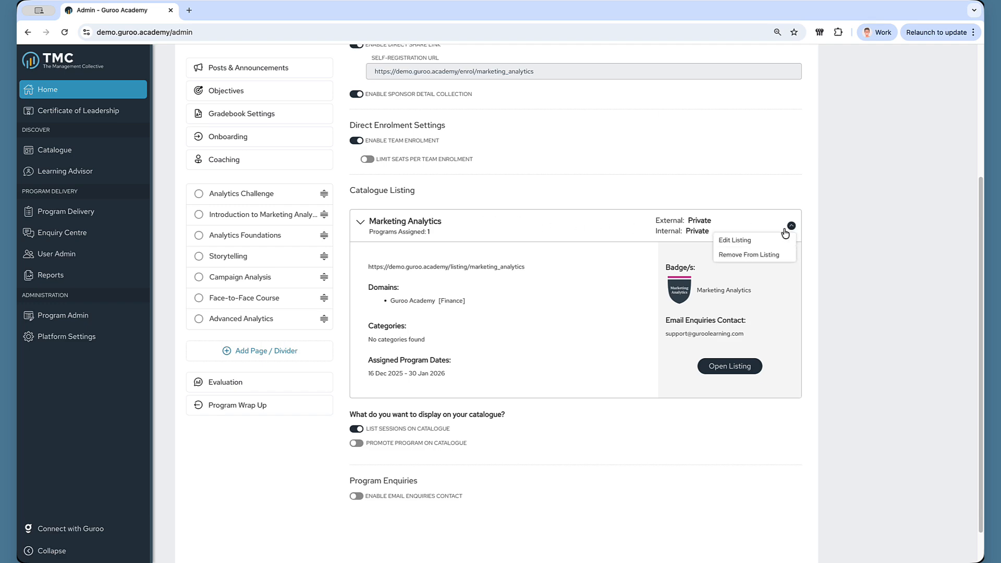
pyautogui.click(749, 244)
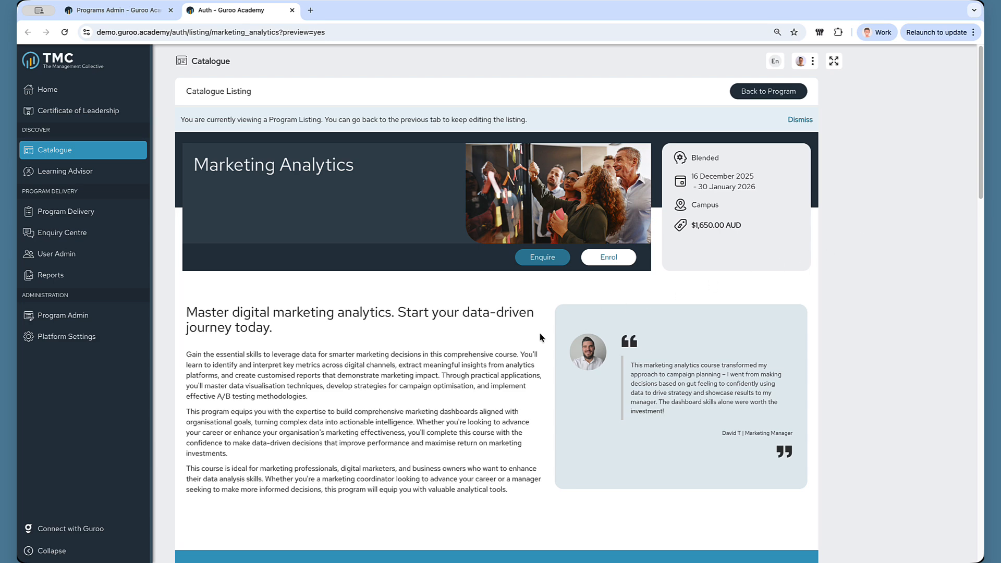
# Step: Review the catalogue listing preview, including how you will learn, the learning journey, sessions, program team, pricing and frequently asked questions
pyautogui.scroll(-5, 540, 337)
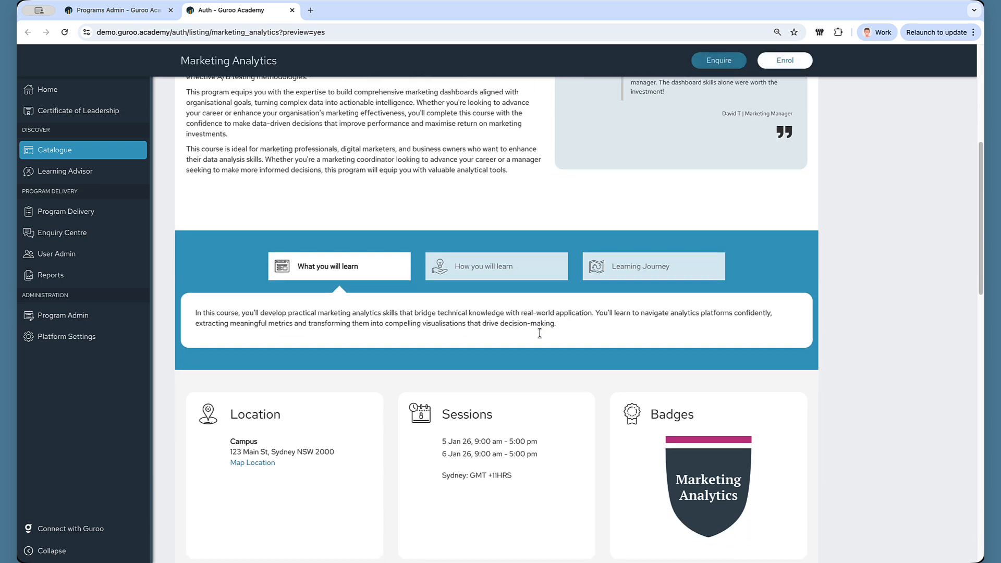
pyautogui.click(493, 272)
pyautogui.click(650, 267)
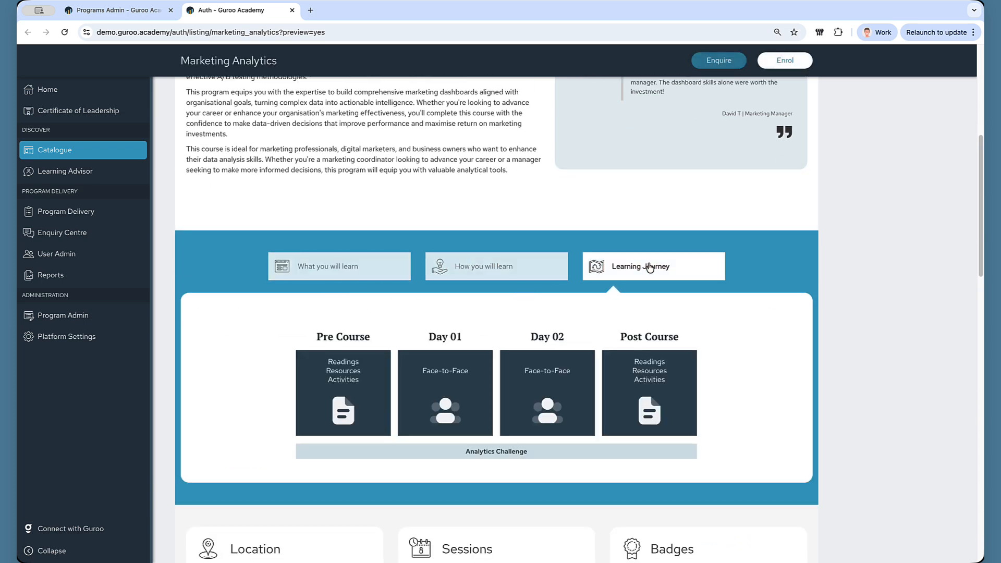
pyautogui.scroll(-14, 767, 369)
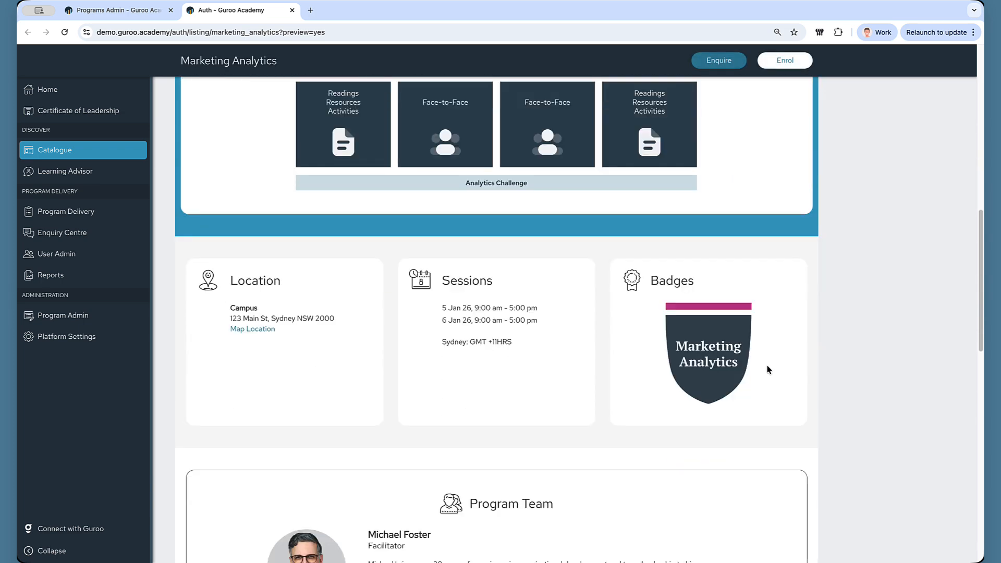
pyautogui.scroll(-4, 766, 369)
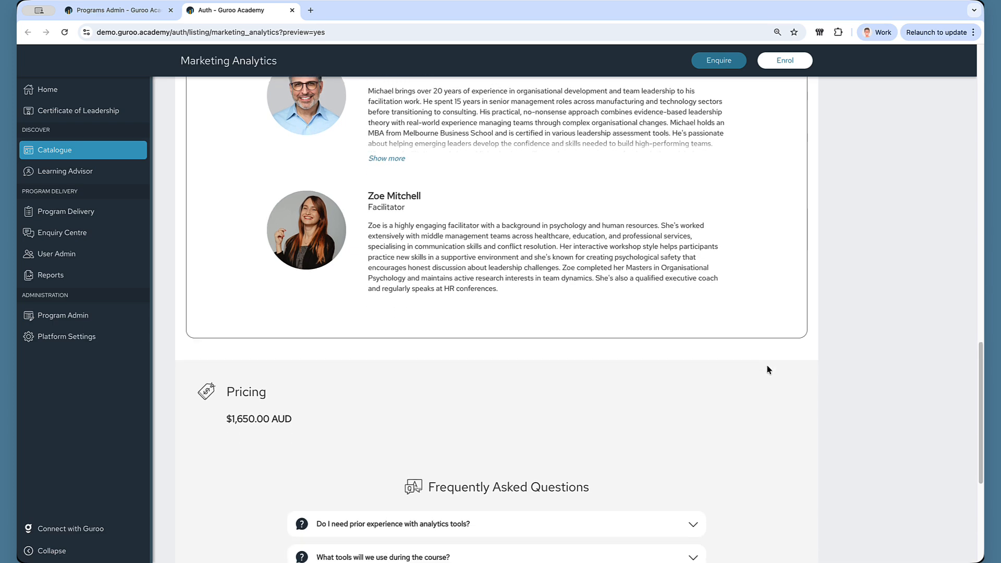
pyautogui.scroll(-2, 767, 370)
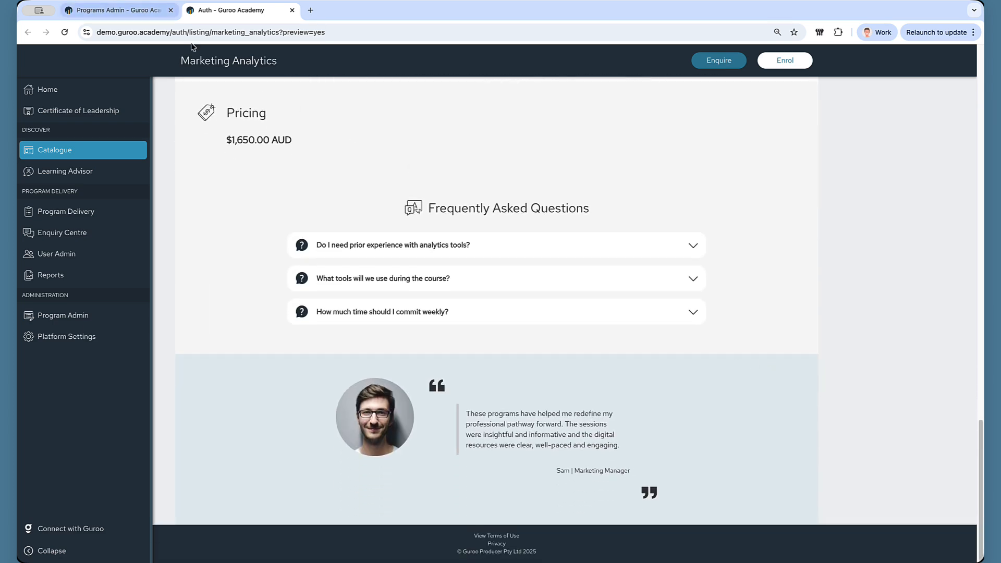
# Step: Return to the program's Self Enrolment settings and check the email enquiries contact option, leaving it off
pyautogui.click(119, 10)
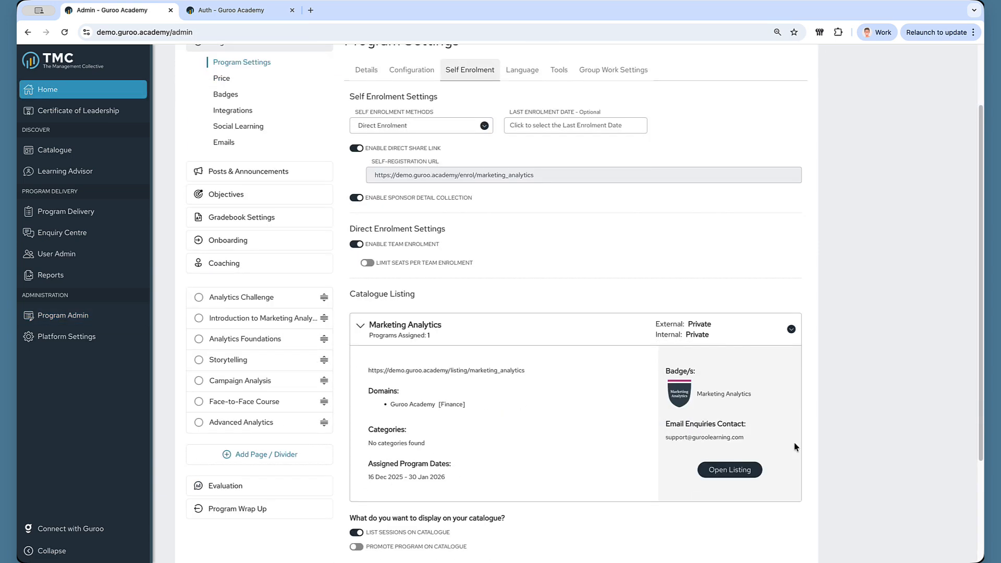
pyautogui.scroll(-1, 795, 447)
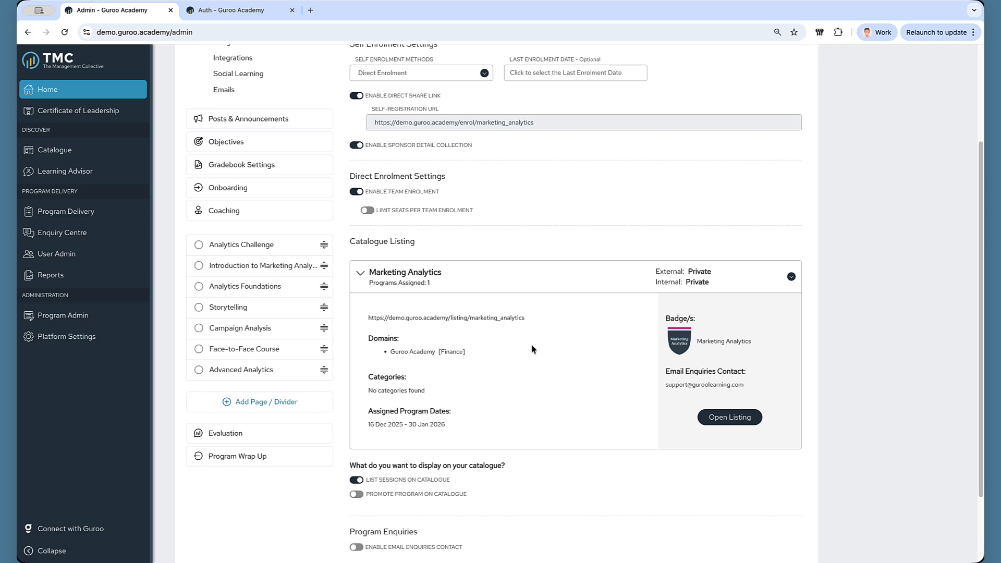
pyautogui.scroll(-2, 533, 349)
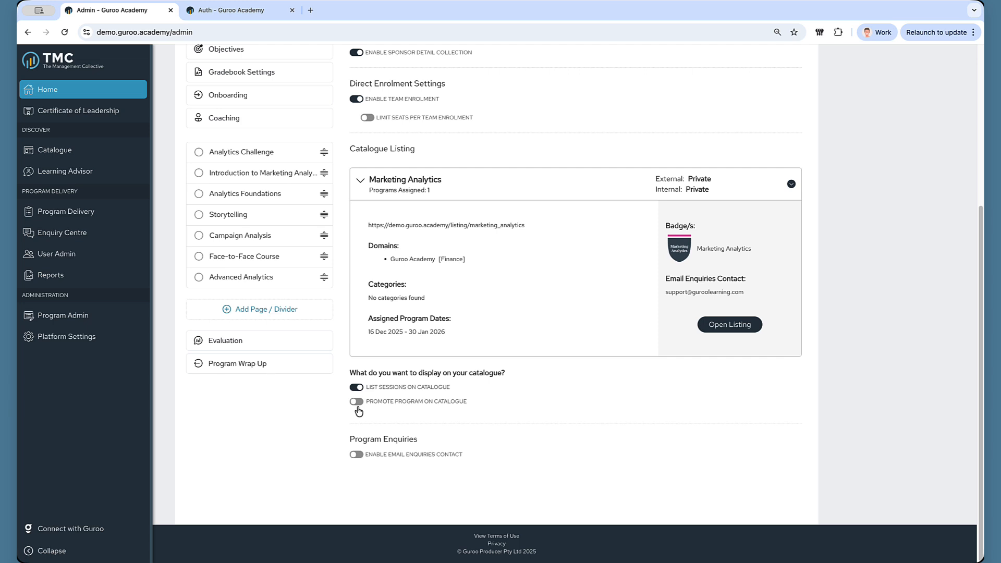
pyautogui.click(356, 455)
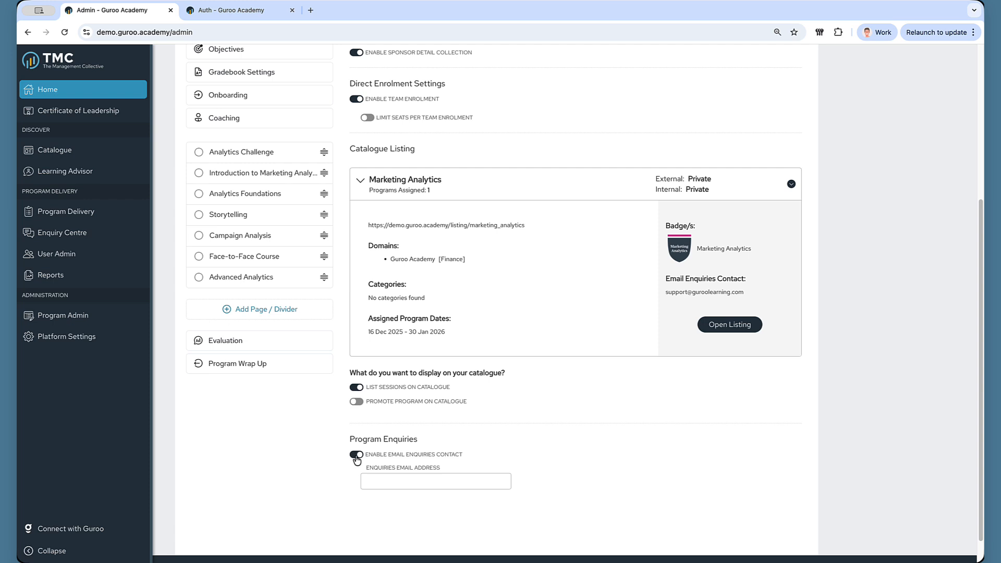
pyautogui.click(357, 455)
# Step: Examine the program's Language settings and the available primary languages, keeping English
pyautogui.scroll(5, 356, 458)
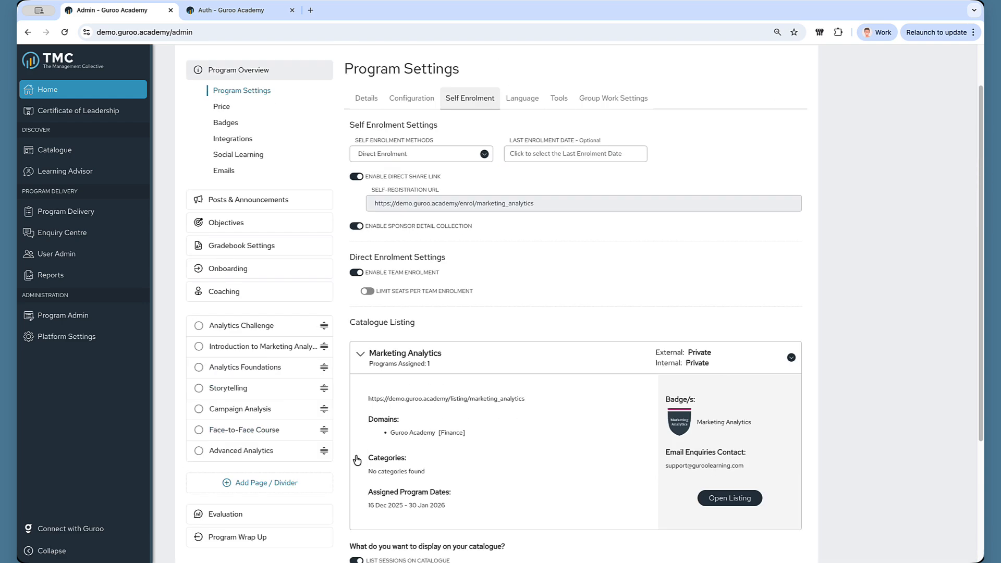
pyautogui.click(534, 156)
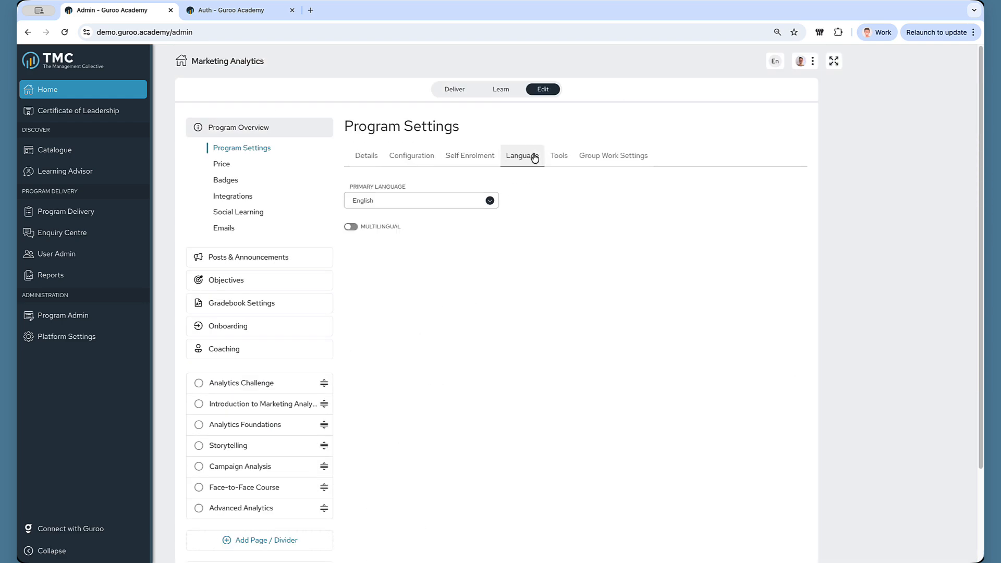
pyautogui.click(458, 209)
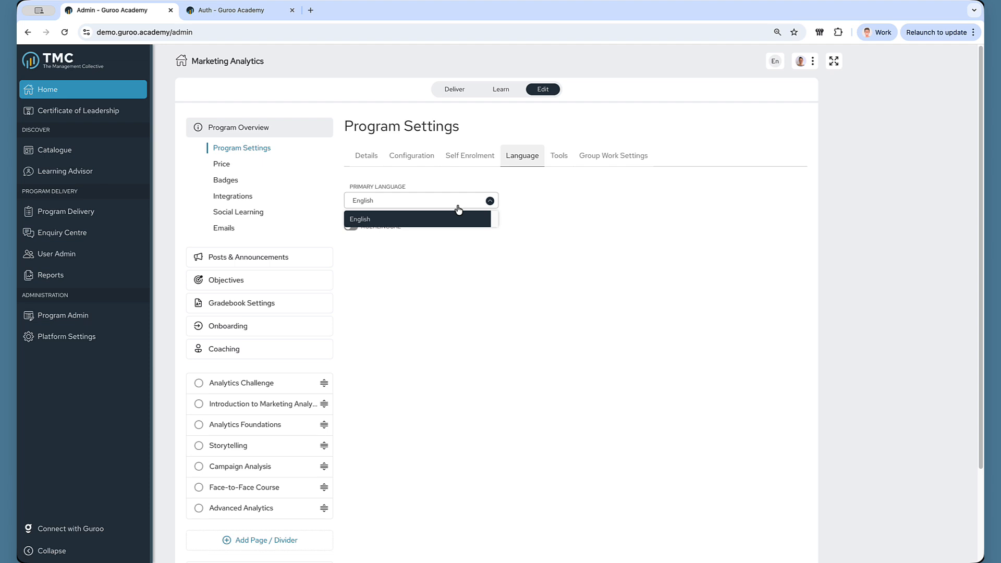
pyautogui.click(458, 209)
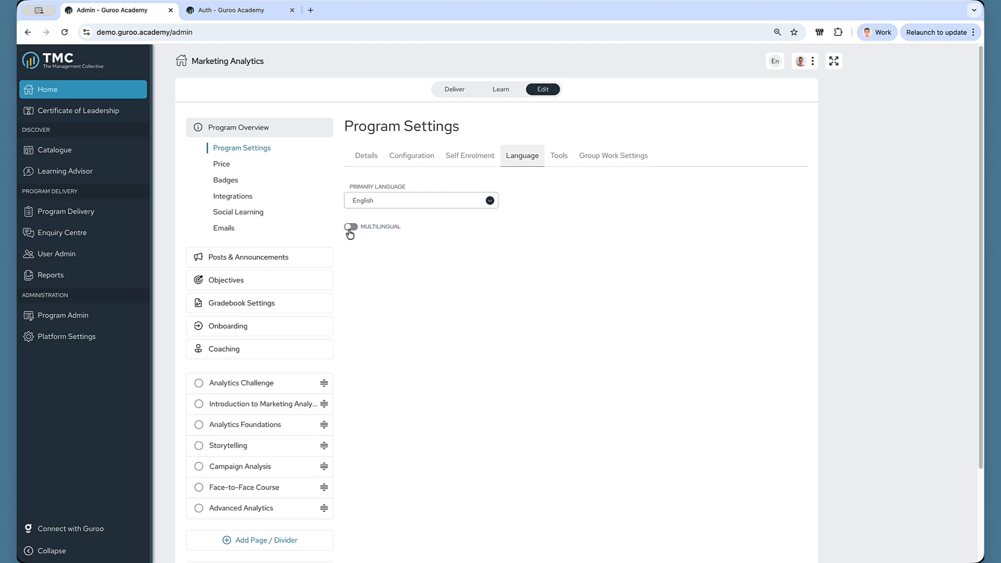
# Step: Review the program's Tools and its Group Work Settings
pyautogui.click(558, 157)
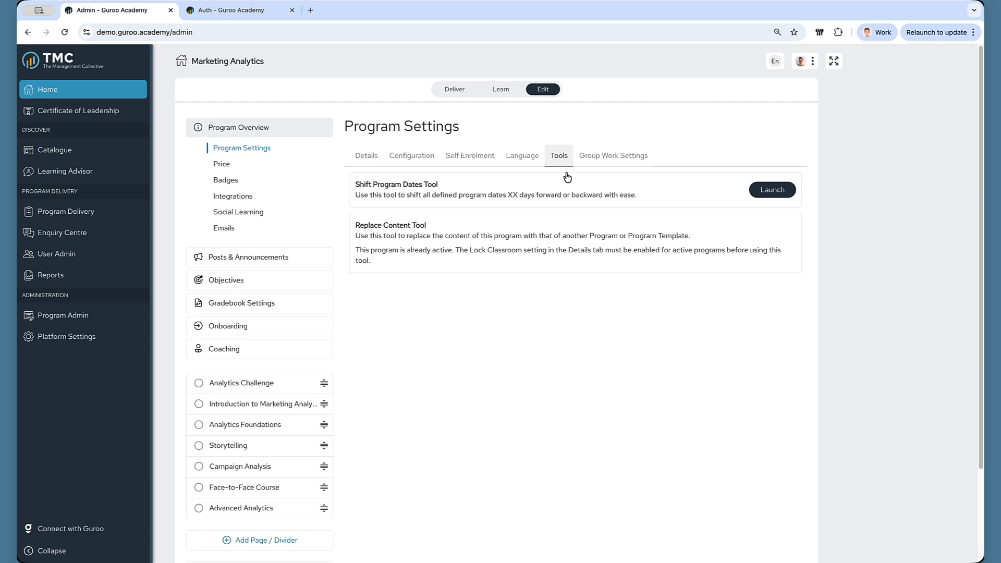
pyautogui.click(600, 160)
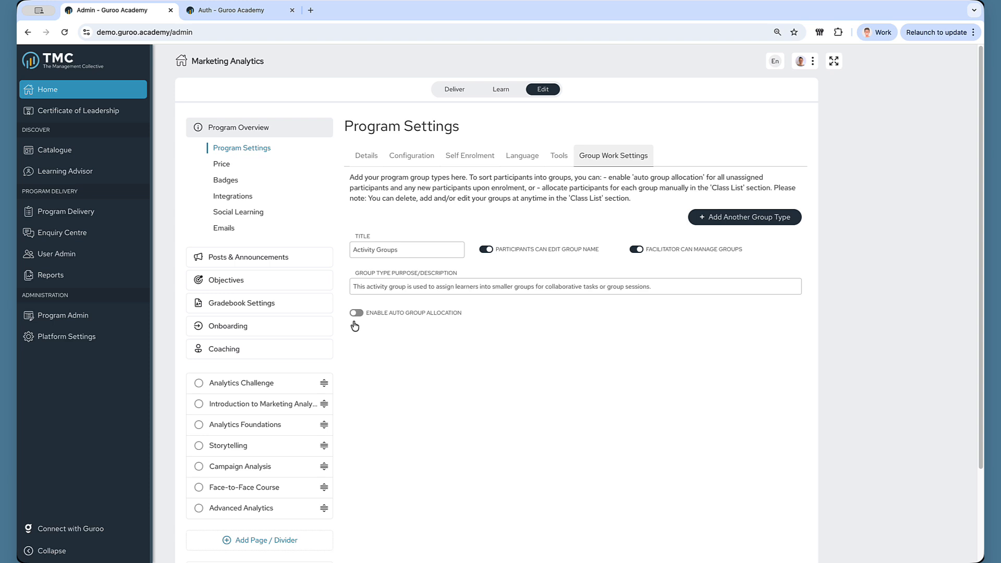
# Step: Show the program's Badges page and keep the badge earned by Completion Of Program
pyautogui.click(232, 182)
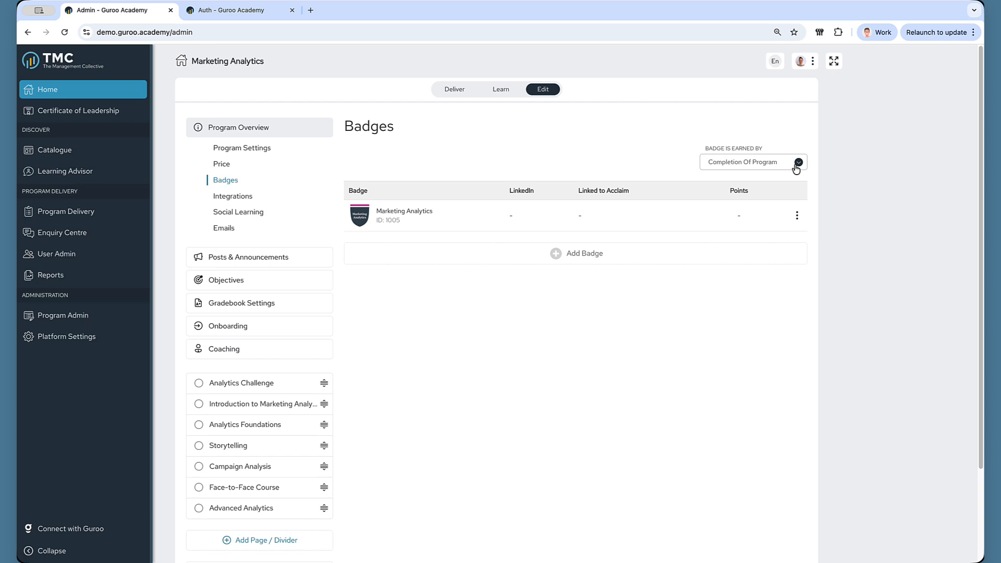
pyautogui.click(795, 168)
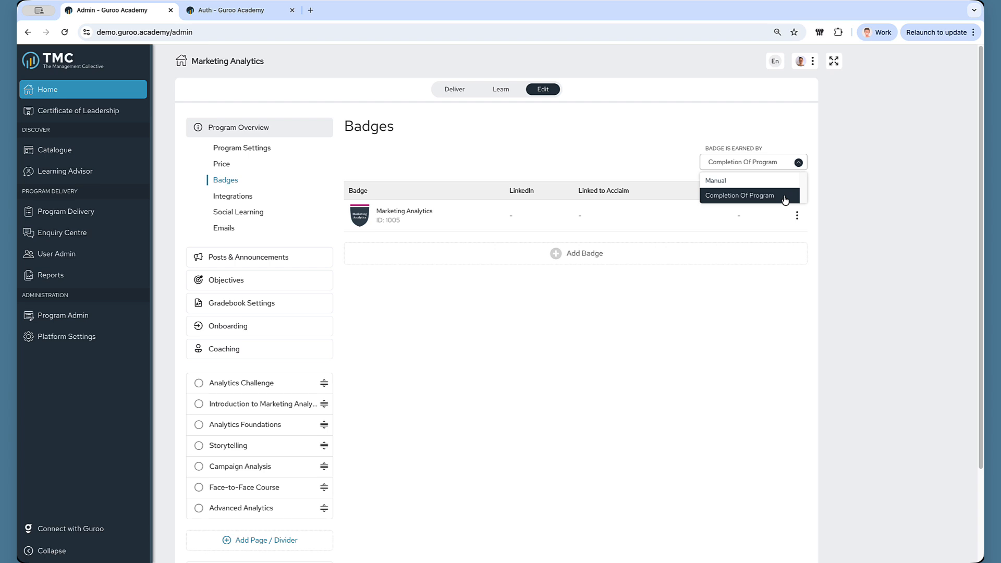
pyautogui.click(737, 195)
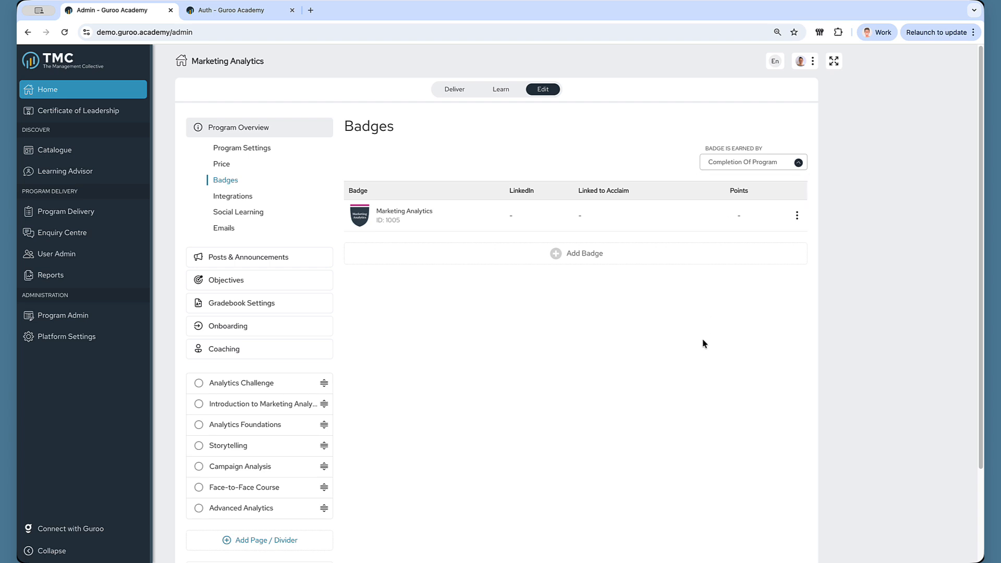
# Step: Start adding a badge to the program and open the form for a new badge
pyautogui.click(590, 259)
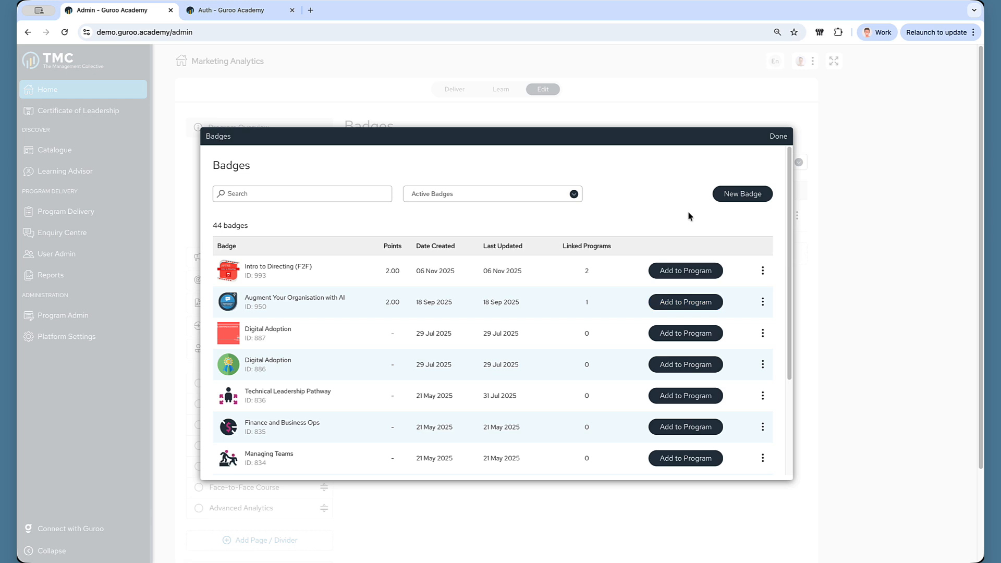
pyautogui.click(745, 197)
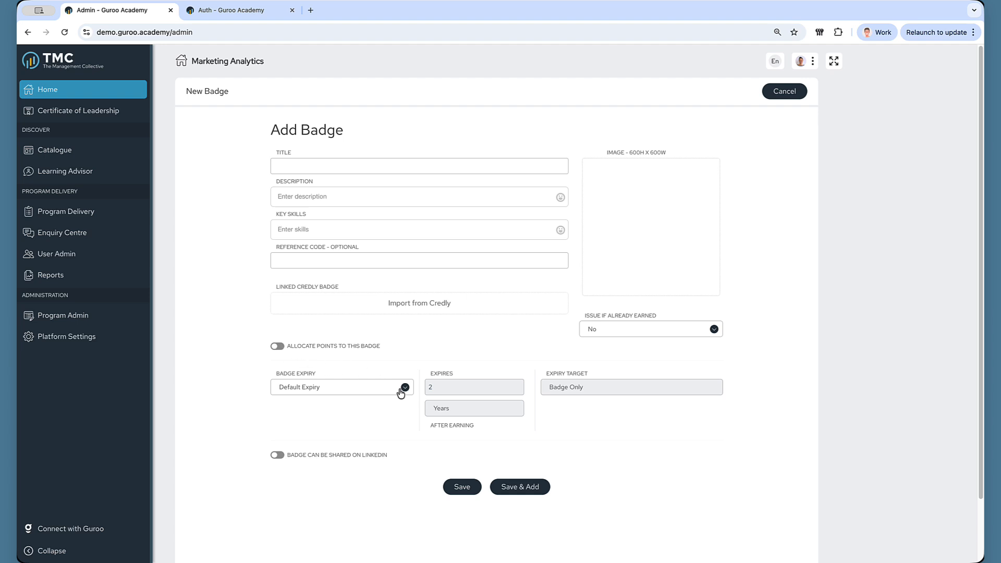
# Step: Turn on point allocation for the new badge and switch it off again
pyautogui.click(277, 346)
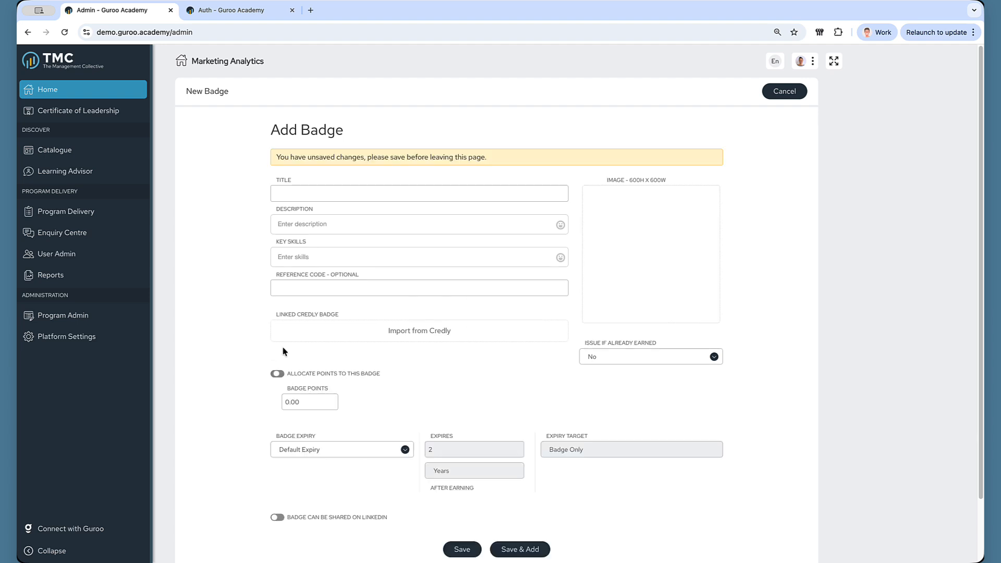
pyautogui.click(278, 373)
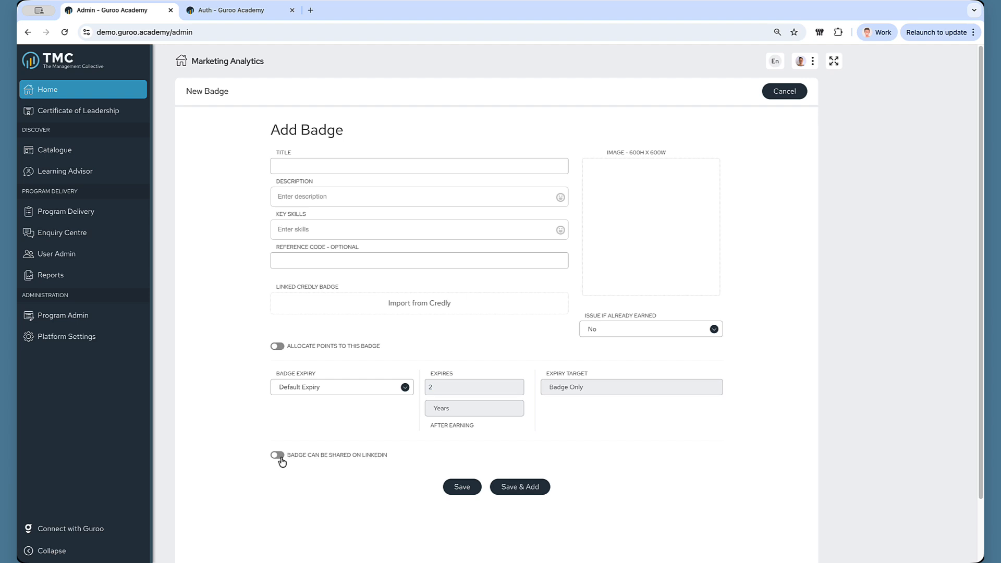
# Step: Enable the alumni group in the program's Social Learning settings and review the LinkedIn program group details
pyautogui.click(240, 212)
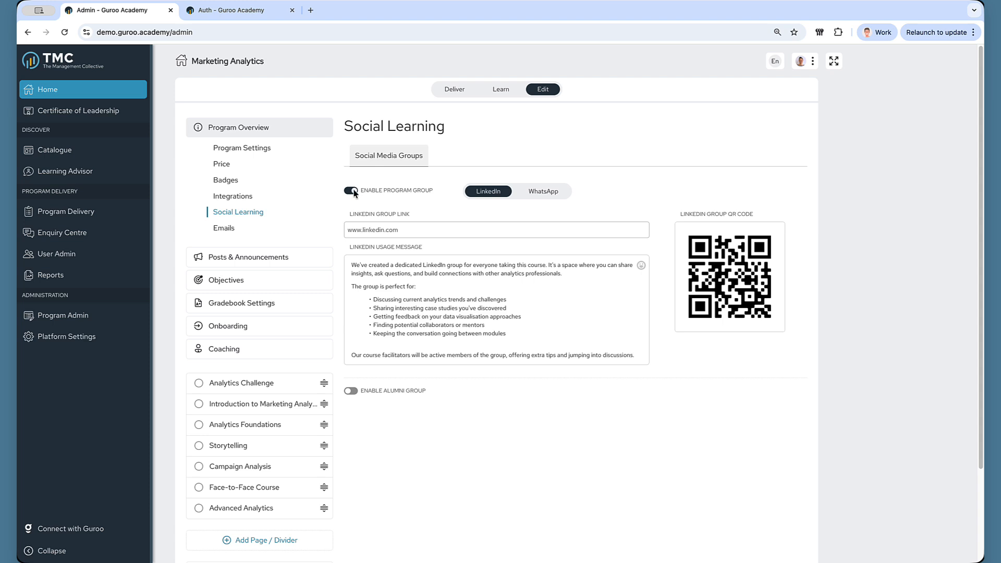
pyautogui.click(352, 392)
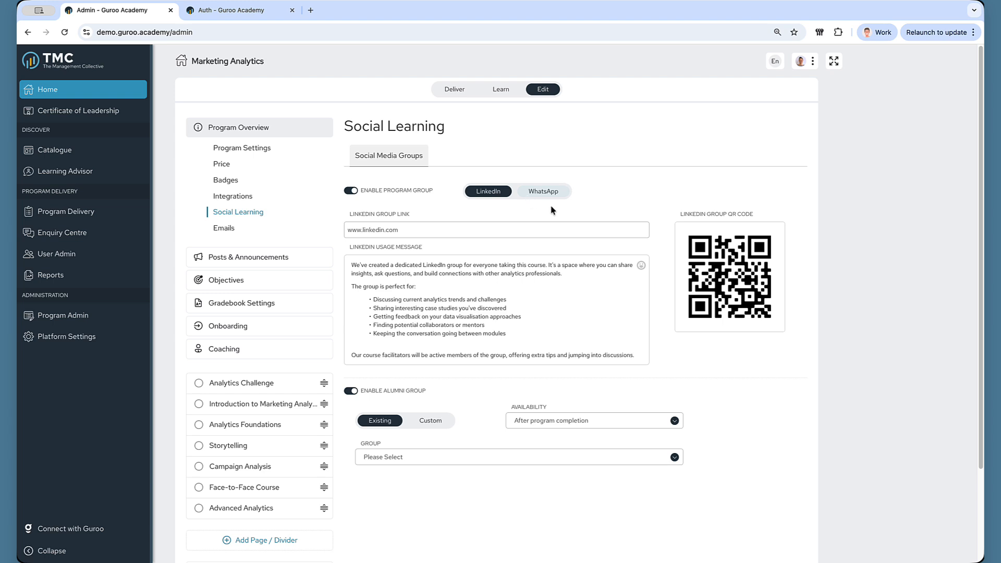
pyautogui.moveTo(718, 276)
# Step: Turn on the custom email address, header and footer options in the program's email settings, and switch all three off again
pyautogui.click(231, 233)
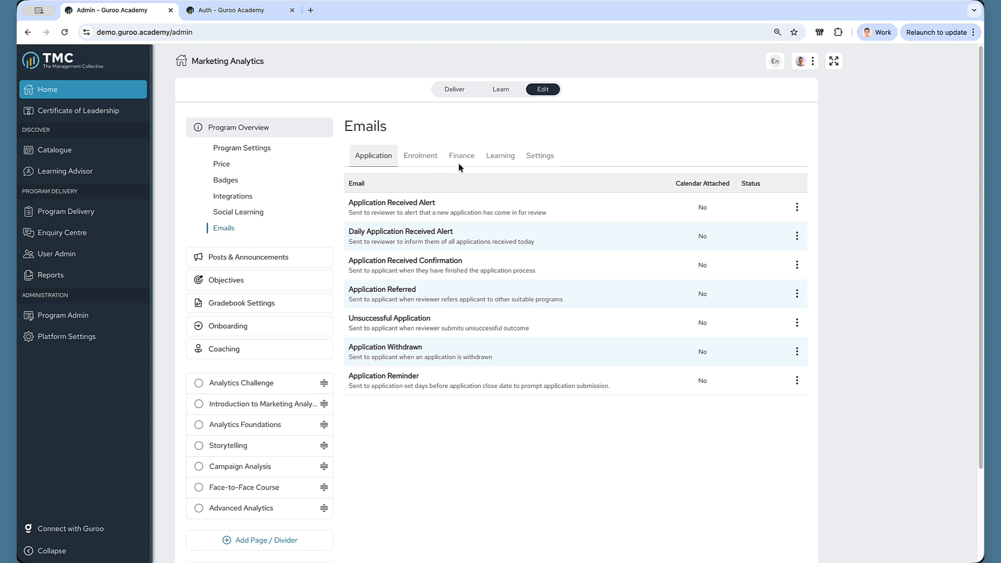
pyautogui.click(553, 161)
pyautogui.click(349, 182)
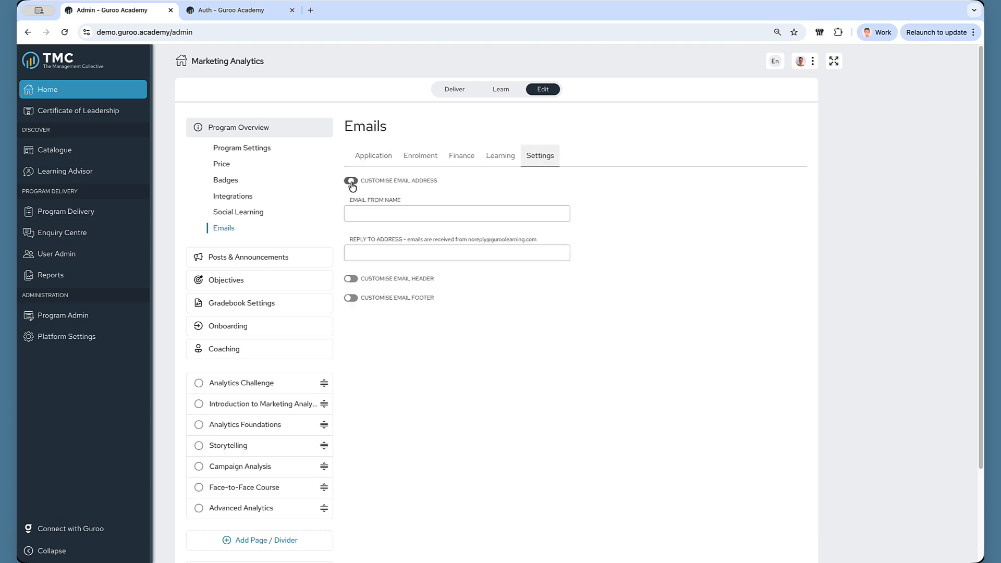
pyautogui.click(349, 282)
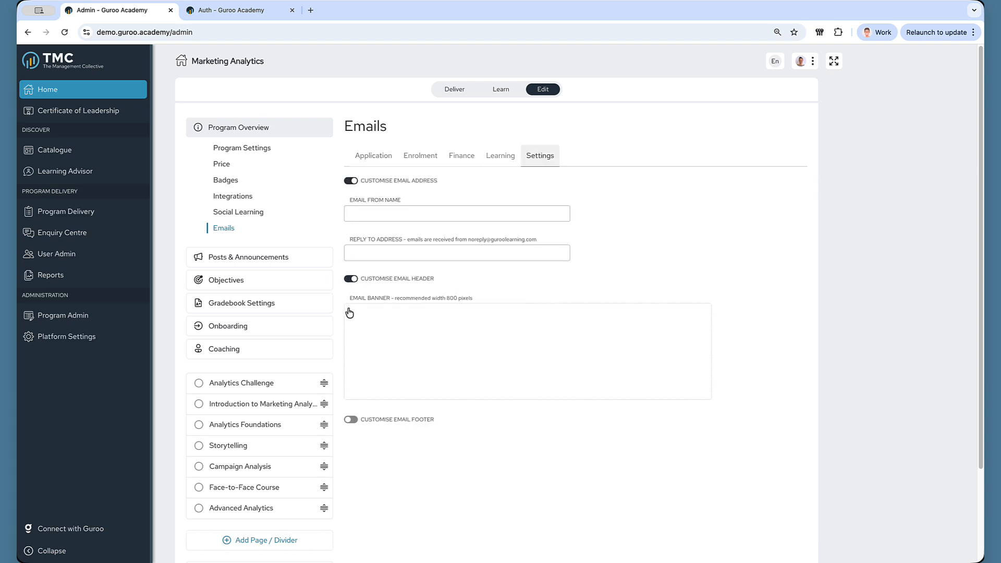
pyautogui.click(353, 422)
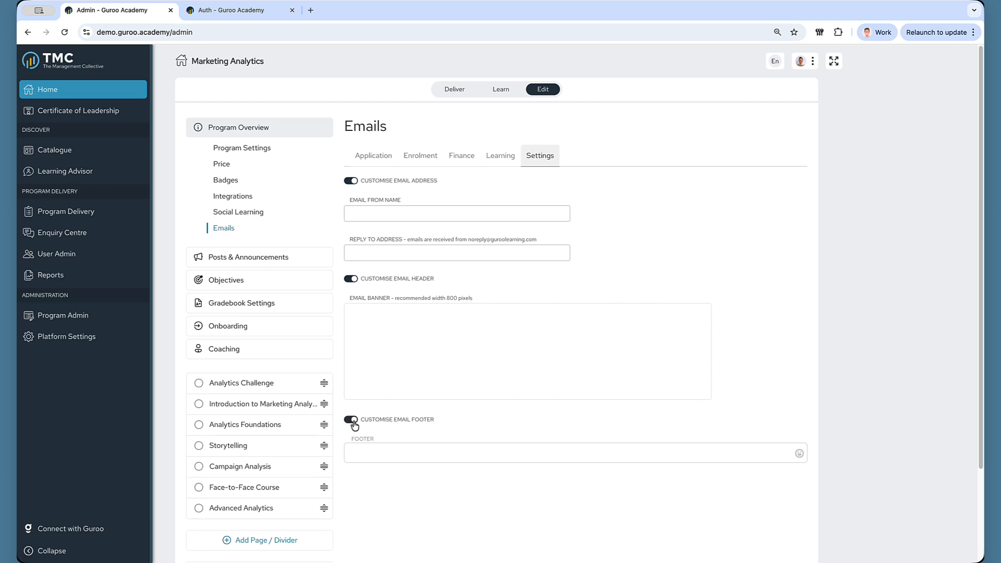
pyautogui.click(352, 419)
pyautogui.click(350, 279)
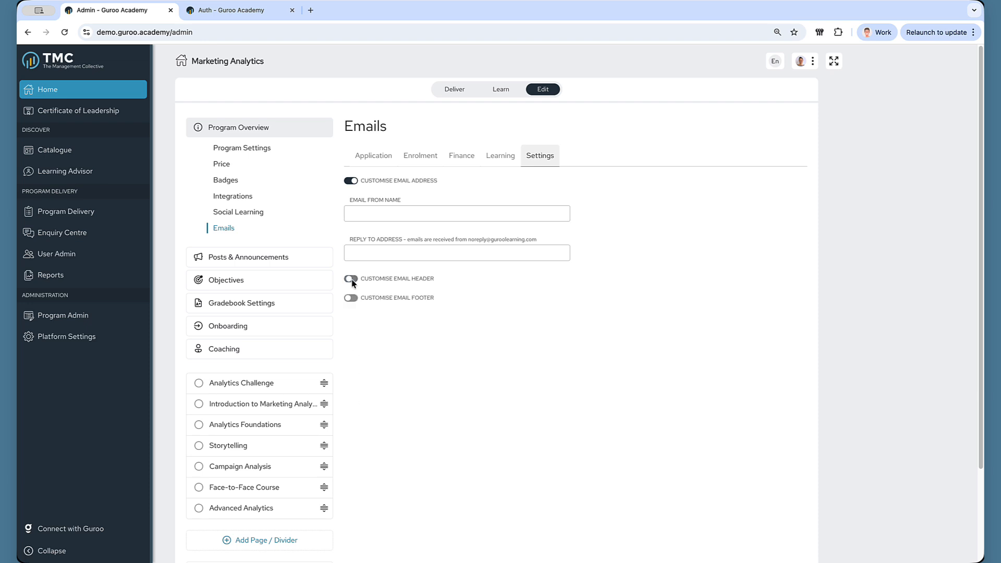
pyautogui.click(353, 182)
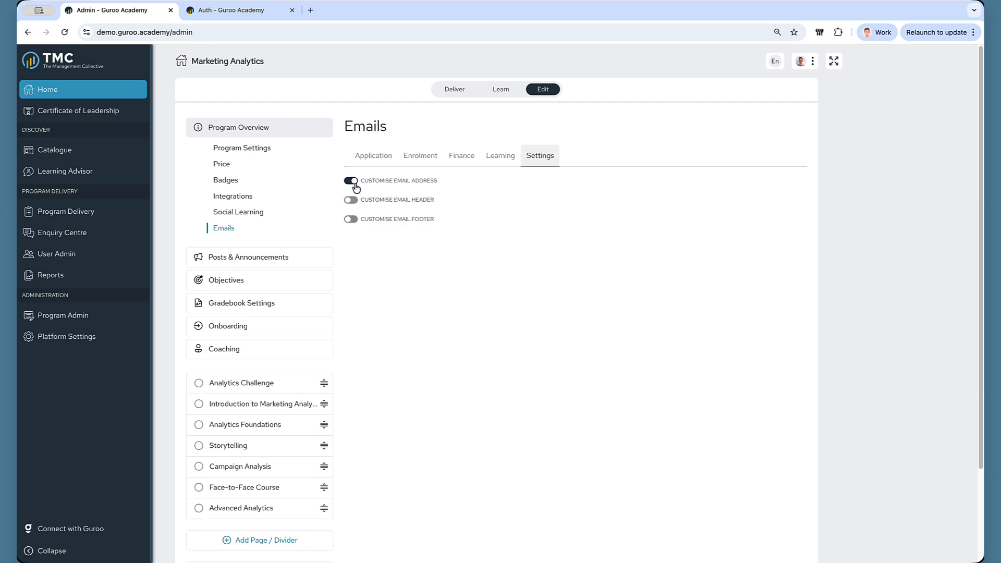
# Step: Set the program's Application Received Alert to a customised email, reviewing its body text and available variables
pyautogui.click(380, 160)
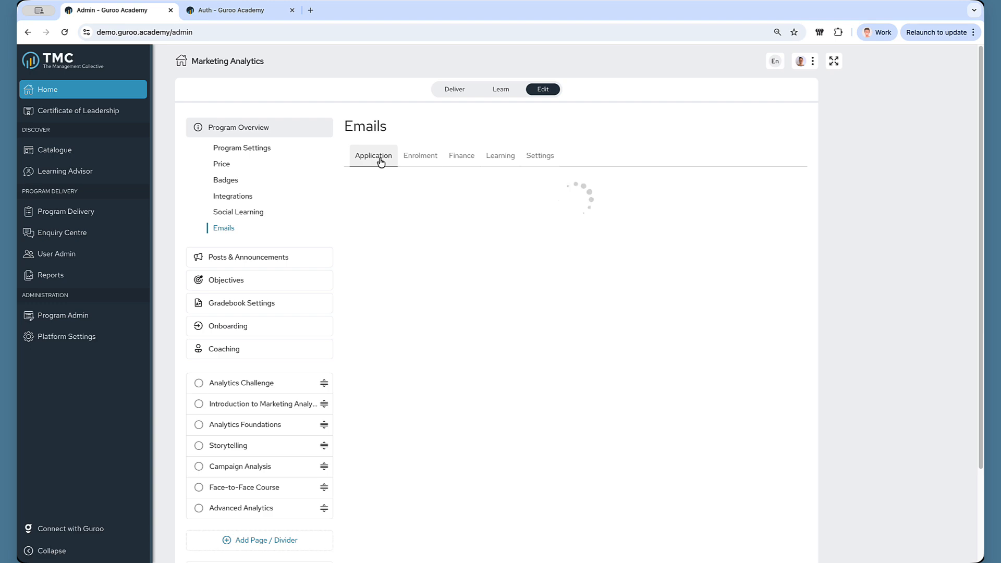
pyautogui.click(797, 207)
pyautogui.click(756, 226)
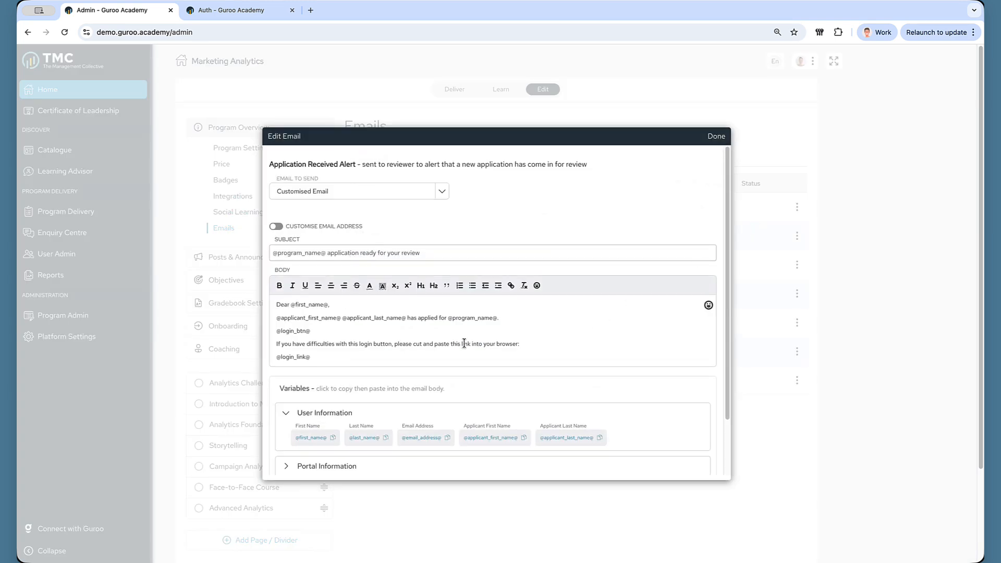
pyautogui.scroll(-2, 464, 343)
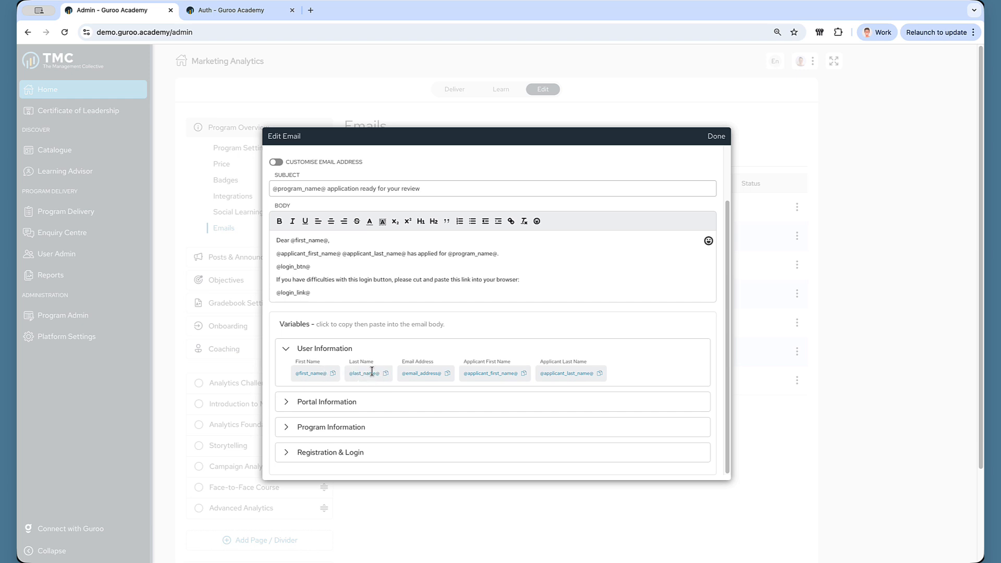
pyautogui.click(386, 298)
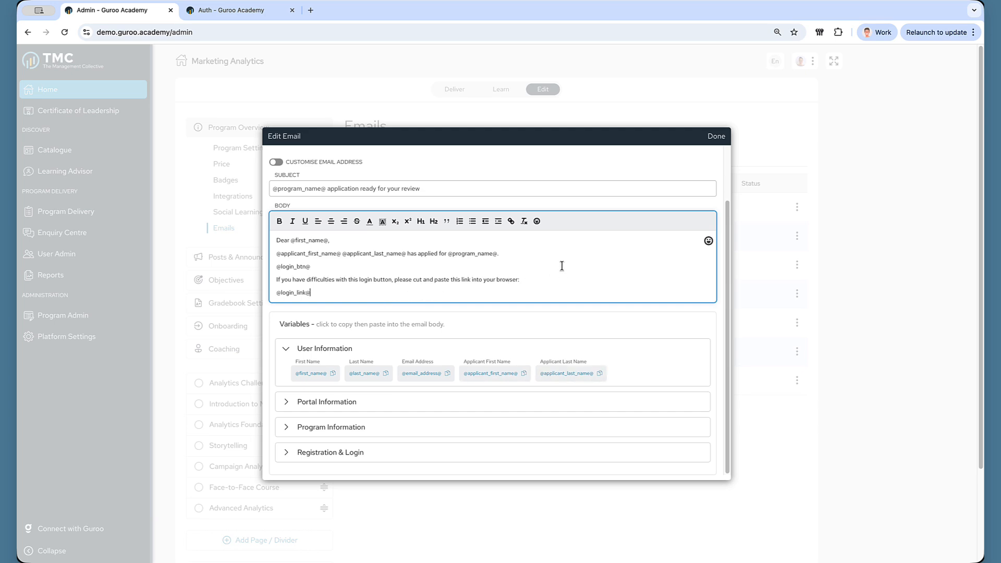
pyautogui.scroll(3, 561, 266)
pyautogui.click(716, 136)
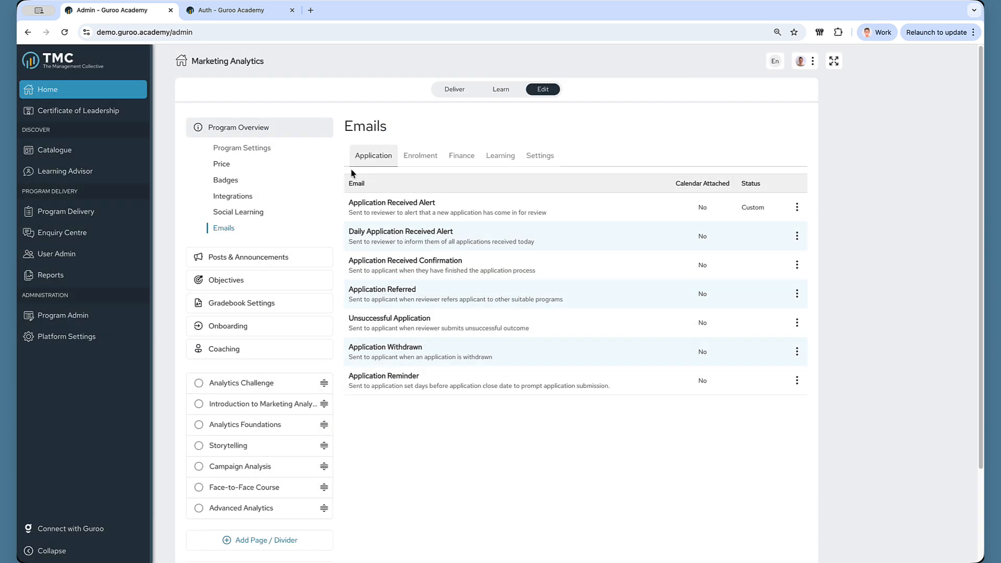